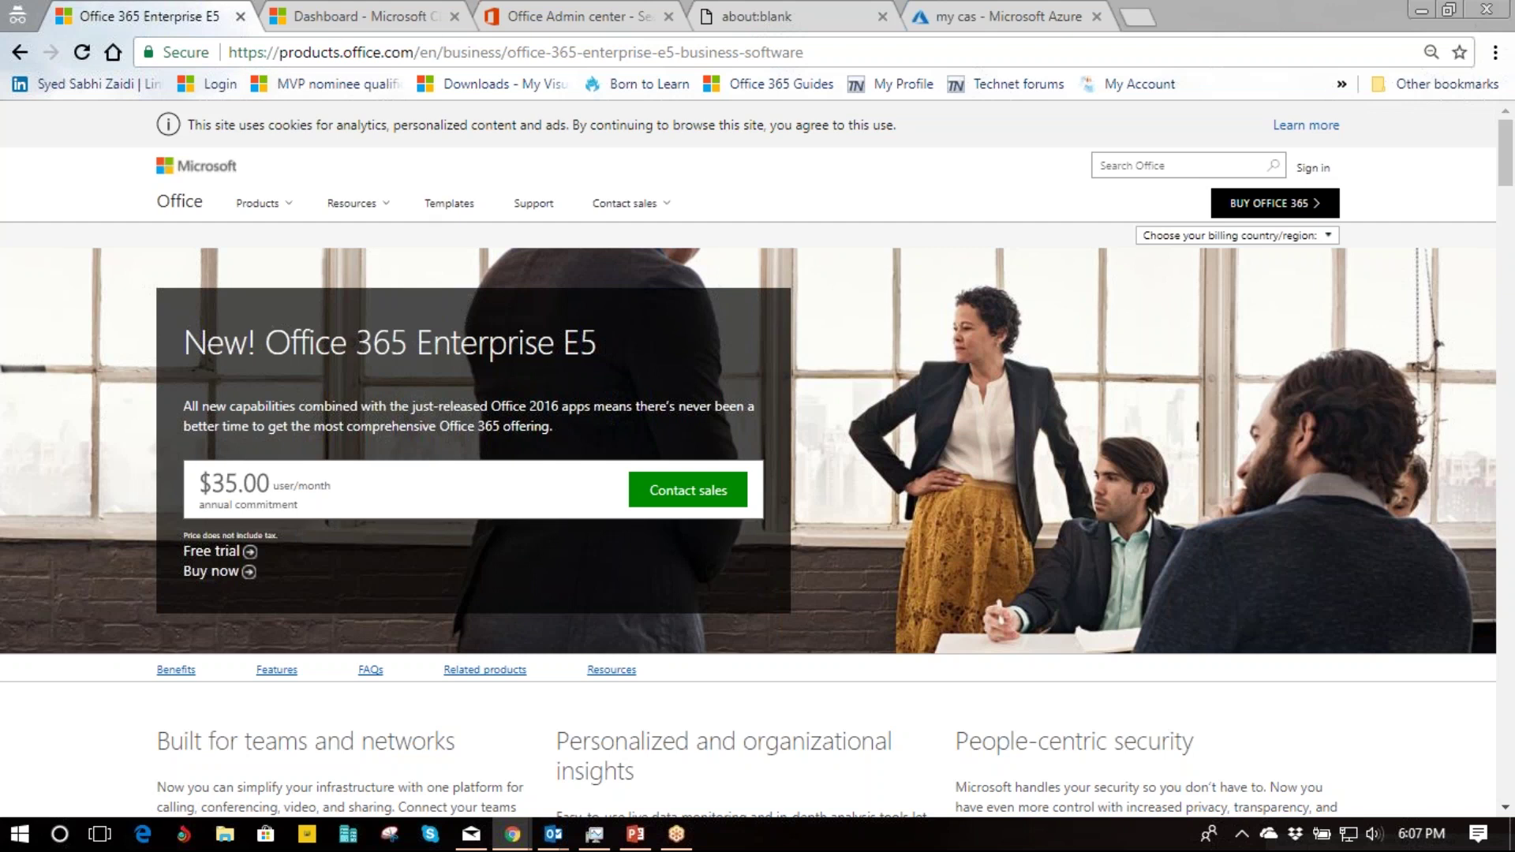
# Open the Cloud Discovery dashboard in Cloud App Security and examine its app categories, risk levels and discovered apps
pyautogui.click(387, 9)
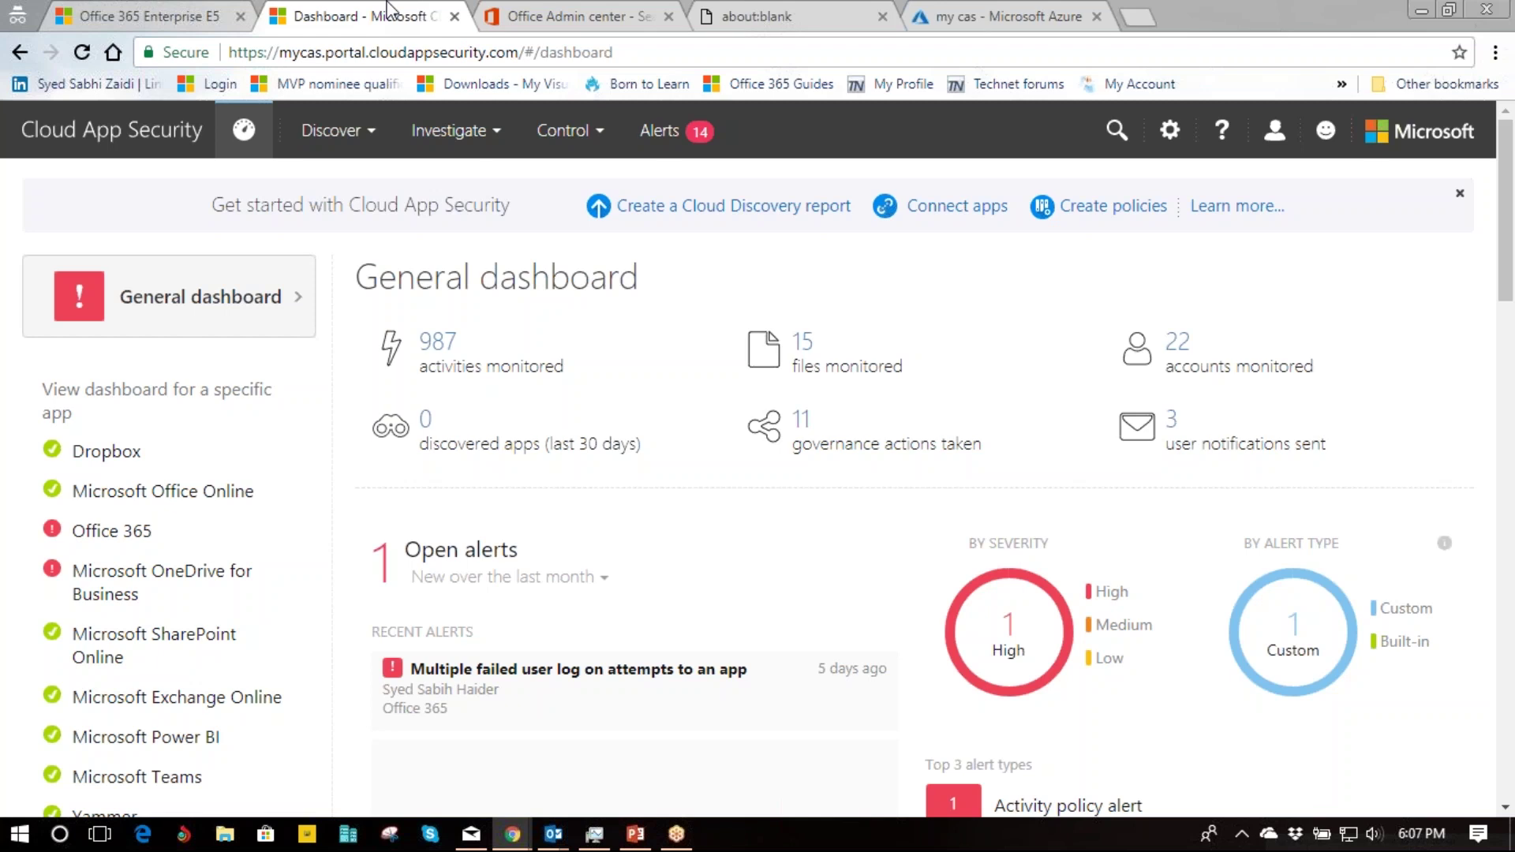
pyautogui.click(366, 137)
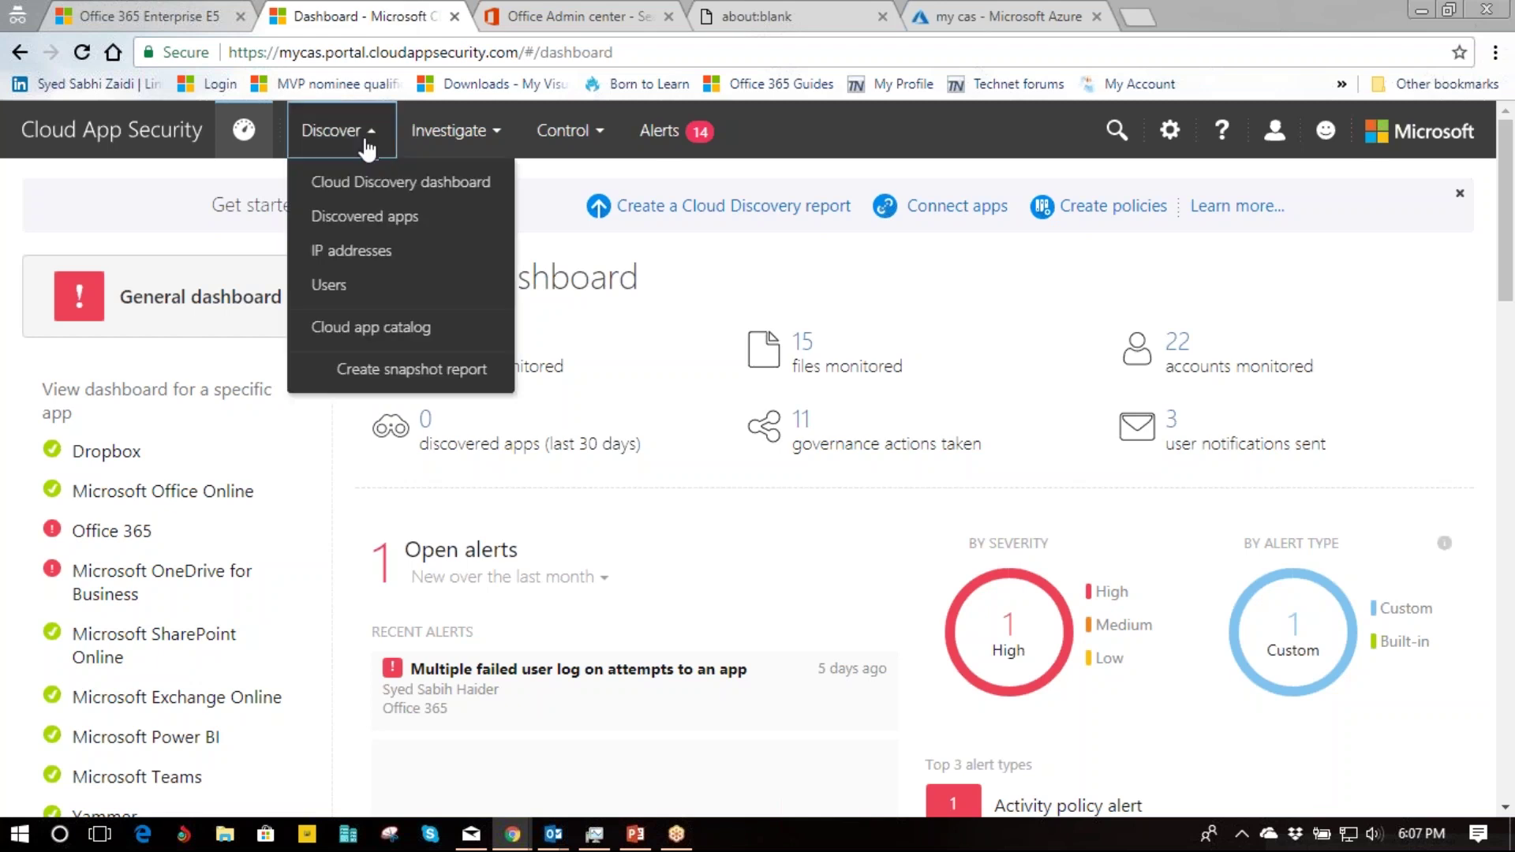
pyautogui.click(385, 193)
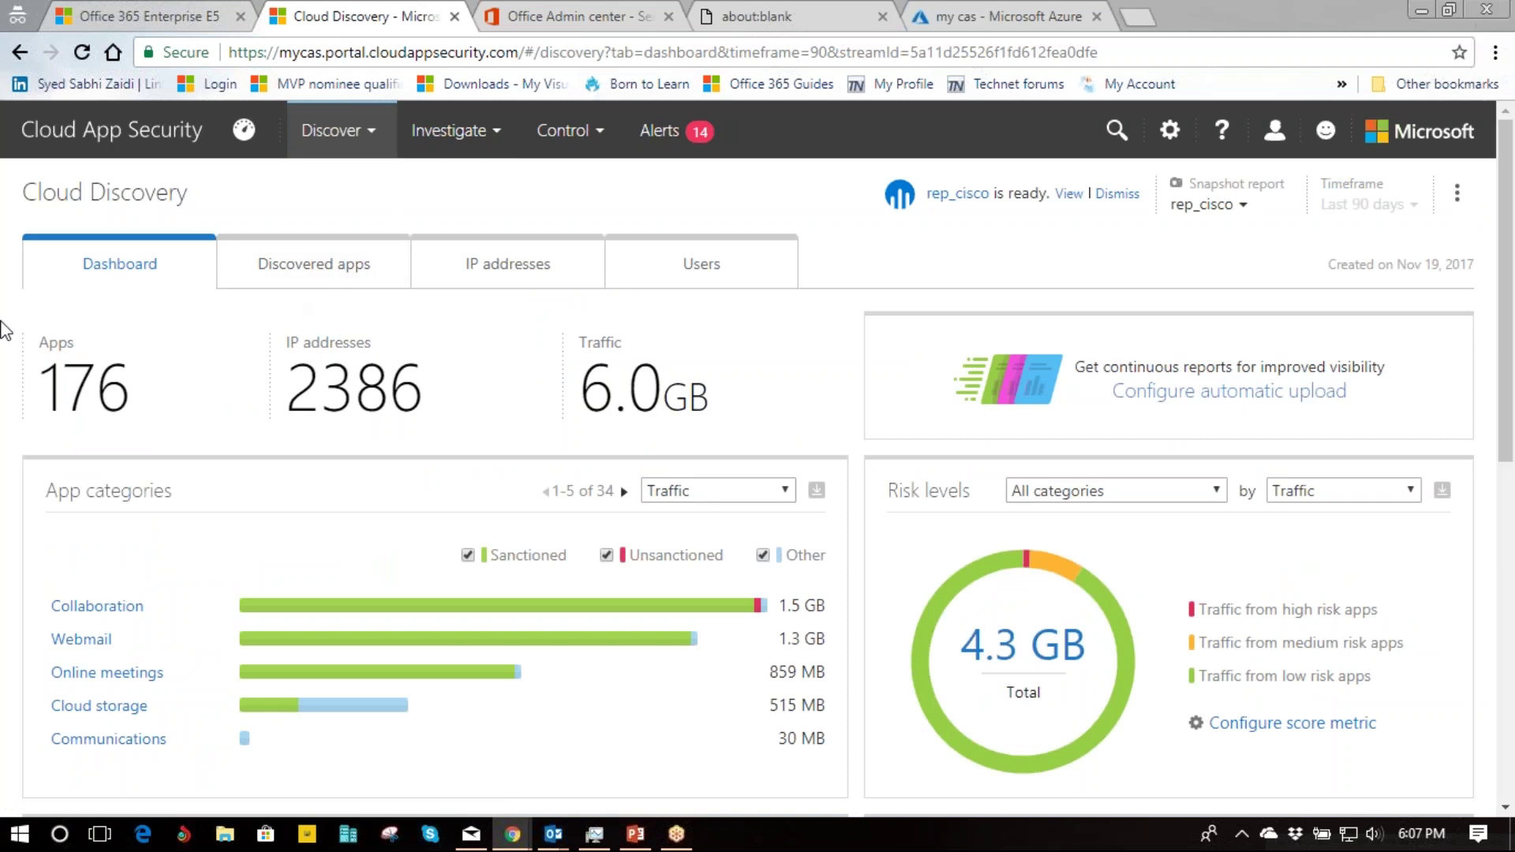
pyautogui.scroll(-5, 6, 316)
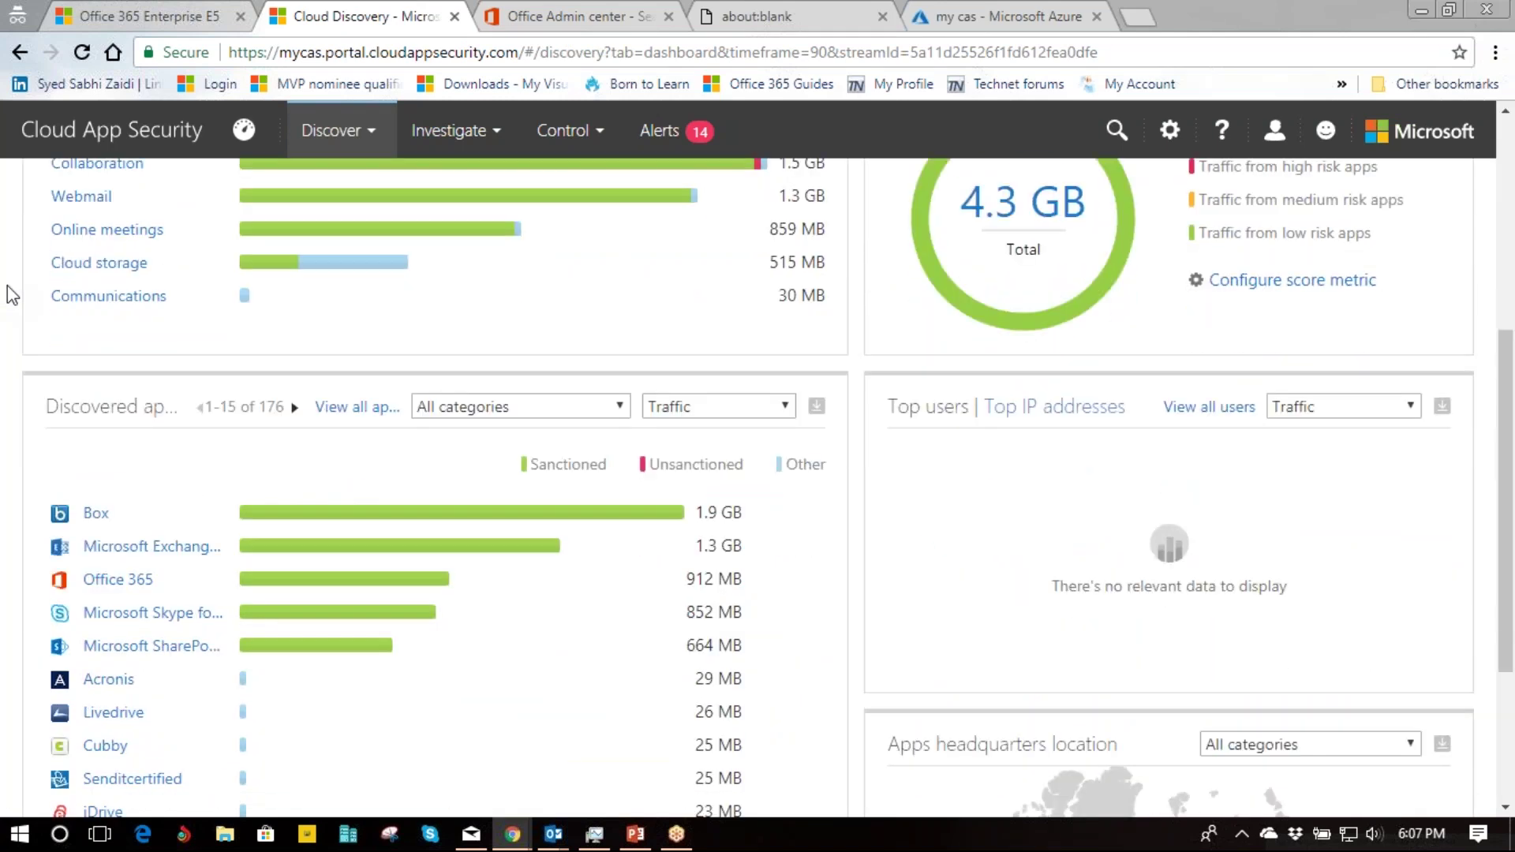
pyautogui.scroll(5, 11, 295)
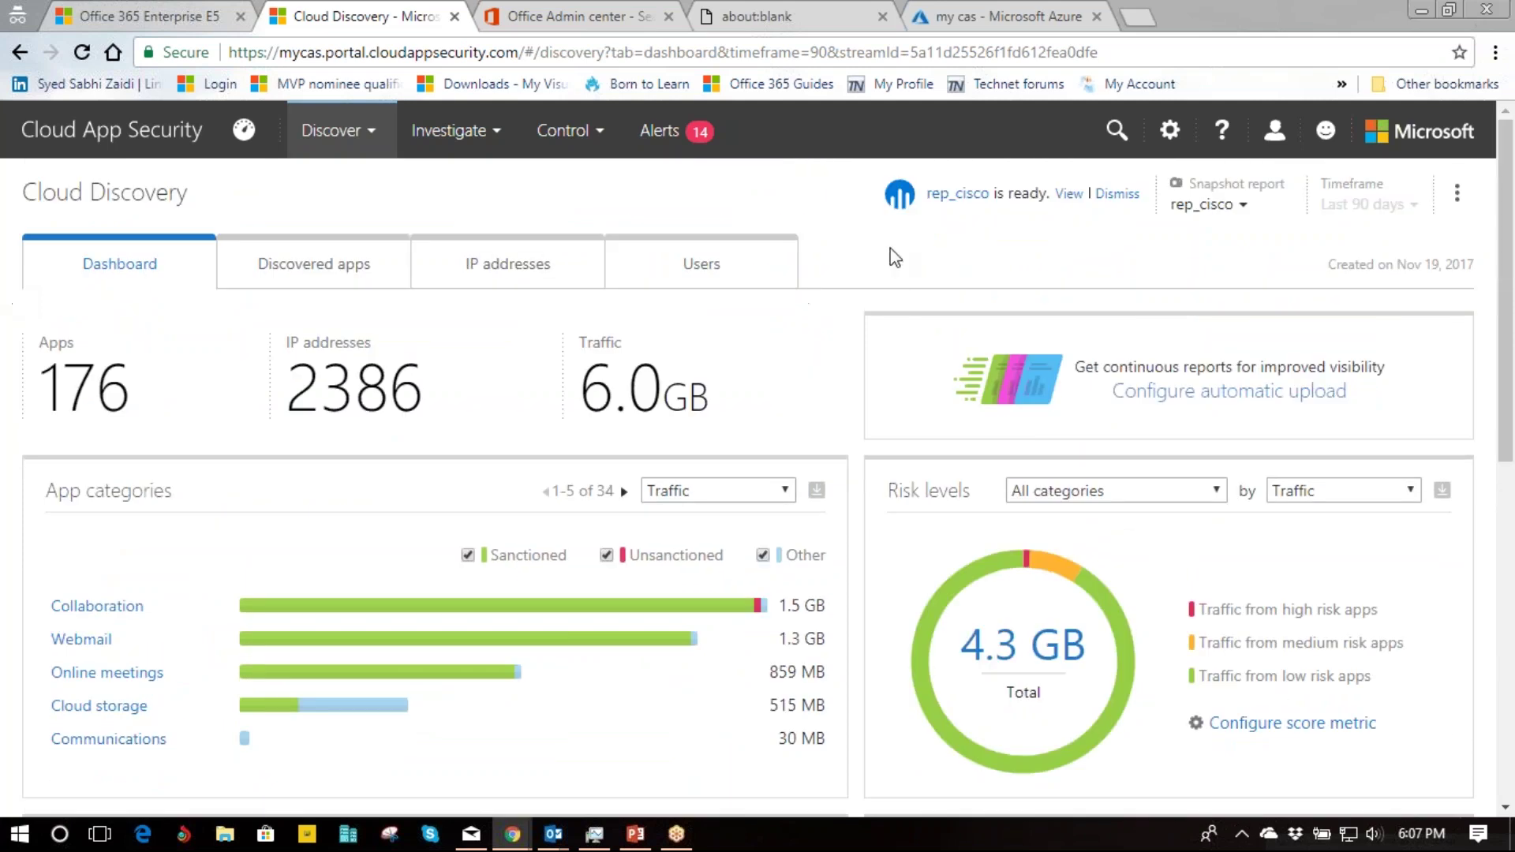
pyautogui.scroll(-4, 209, 272)
pyautogui.scroll(-3, 4, 404)
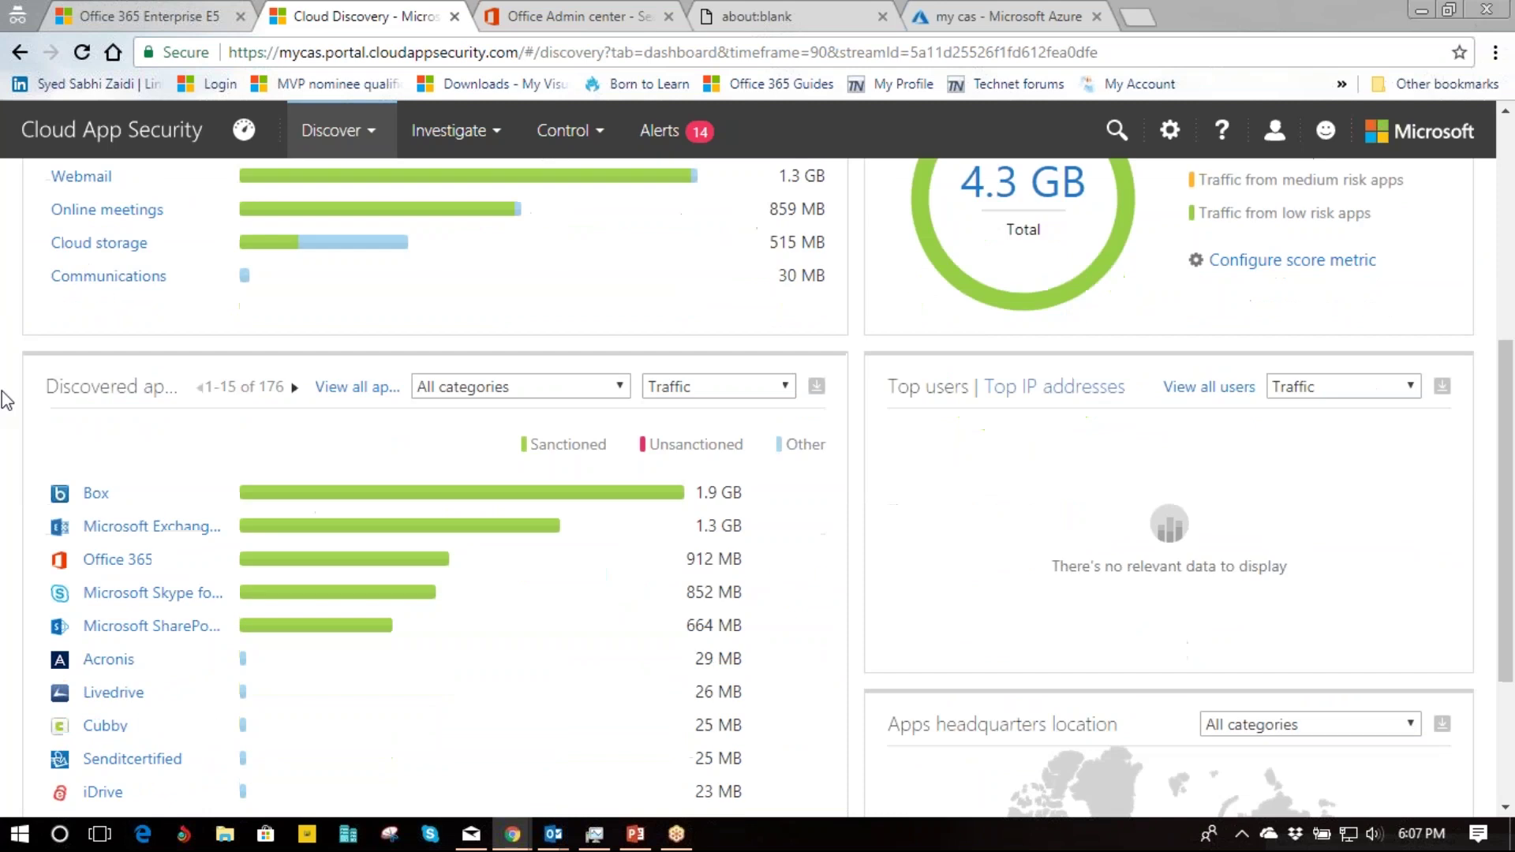
pyautogui.scroll(3, 17, 330)
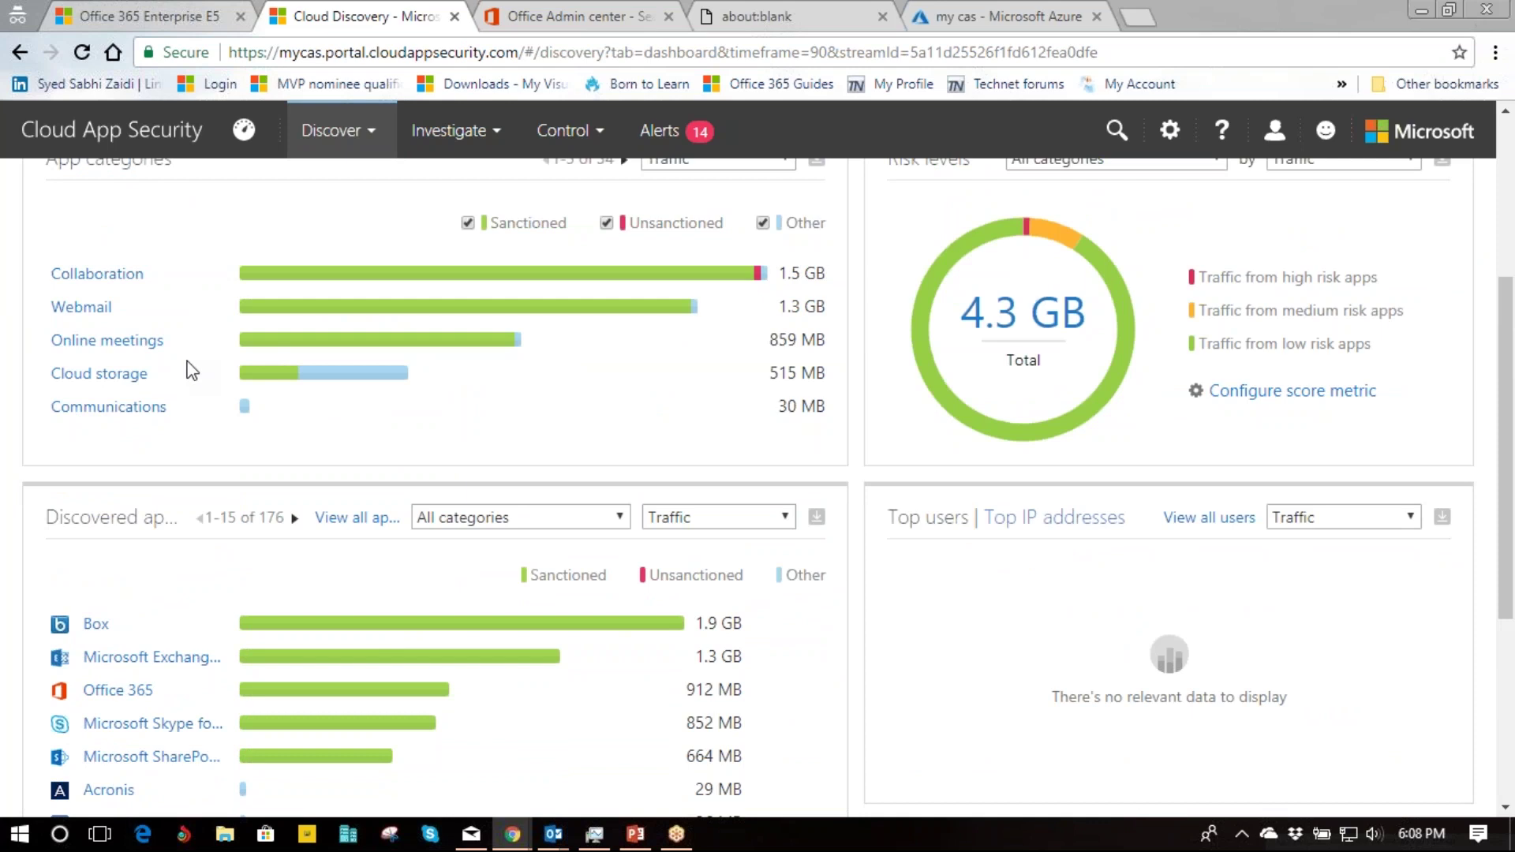
pyautogui.scroll(-4, 16, 363)
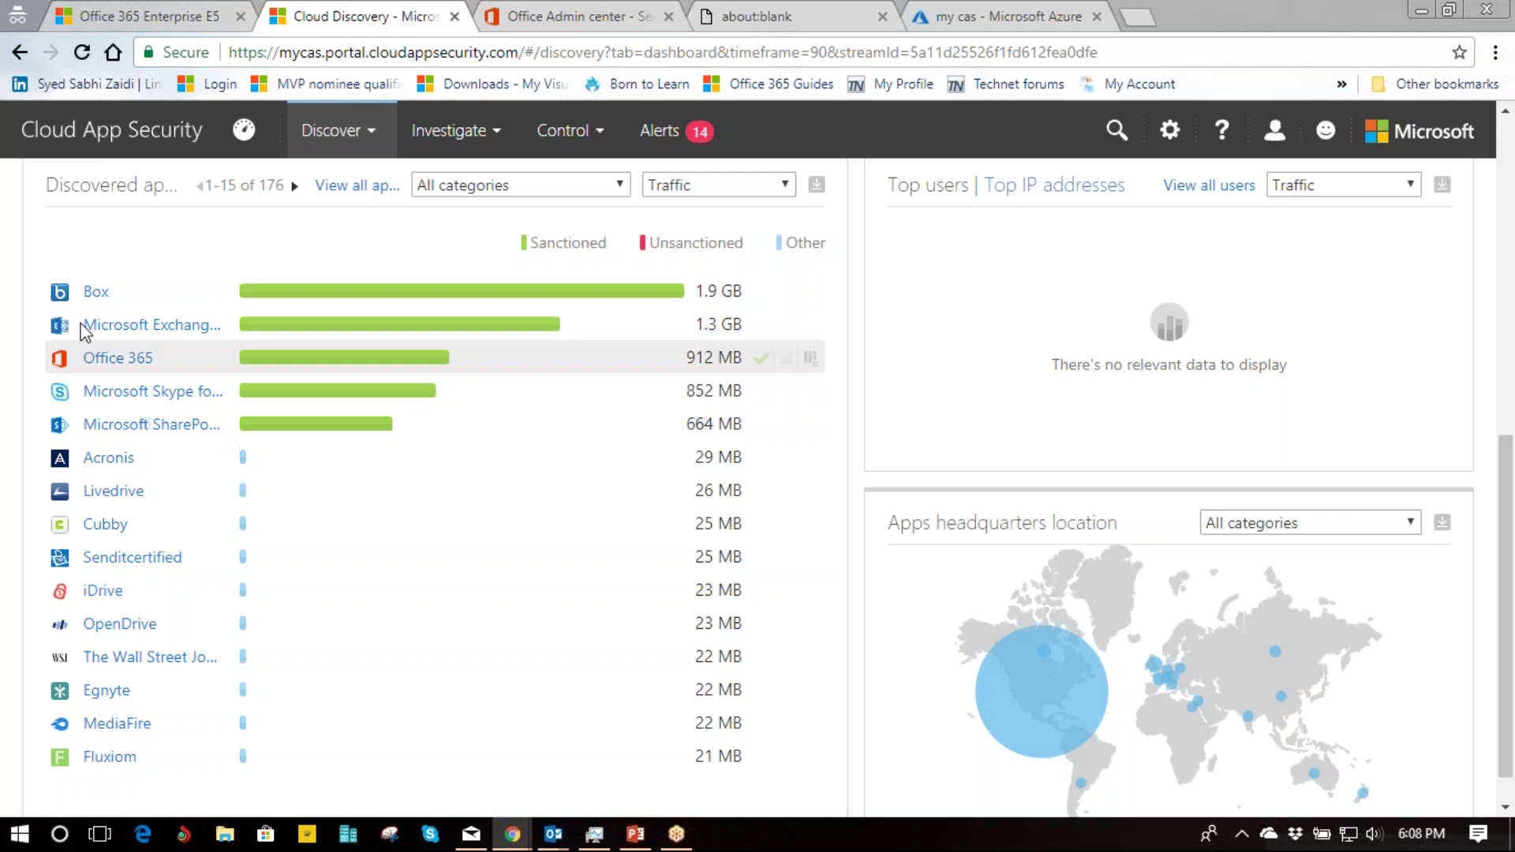
# Open the discovered app Box, examine its usage overview, traffic, source IP address and transaction charts, and open its general information
pyautogui.click(96, 294)
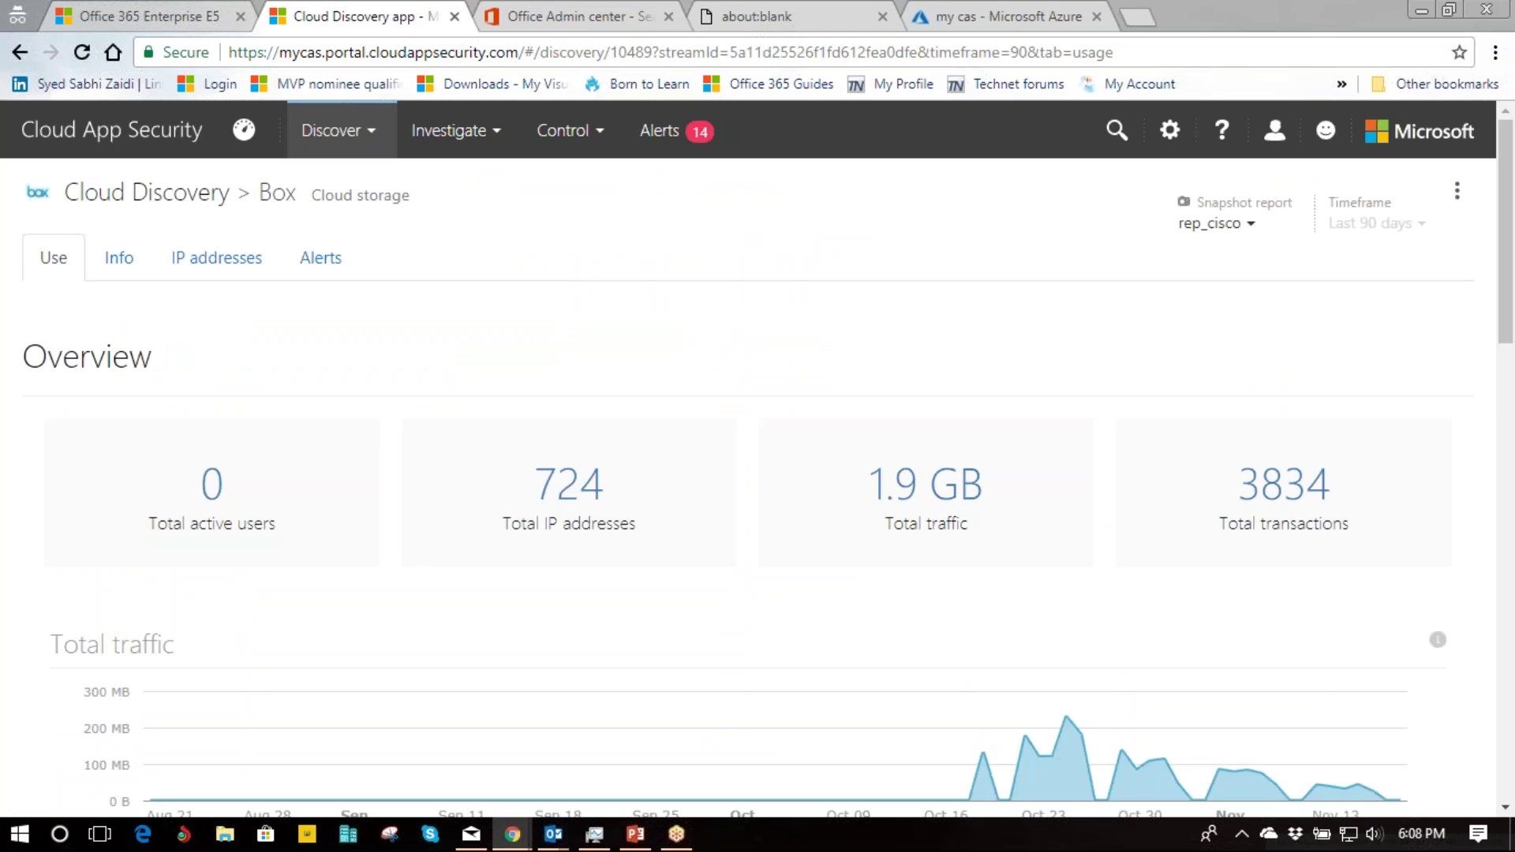
pyautogui.scroll(-1, 260, 423)
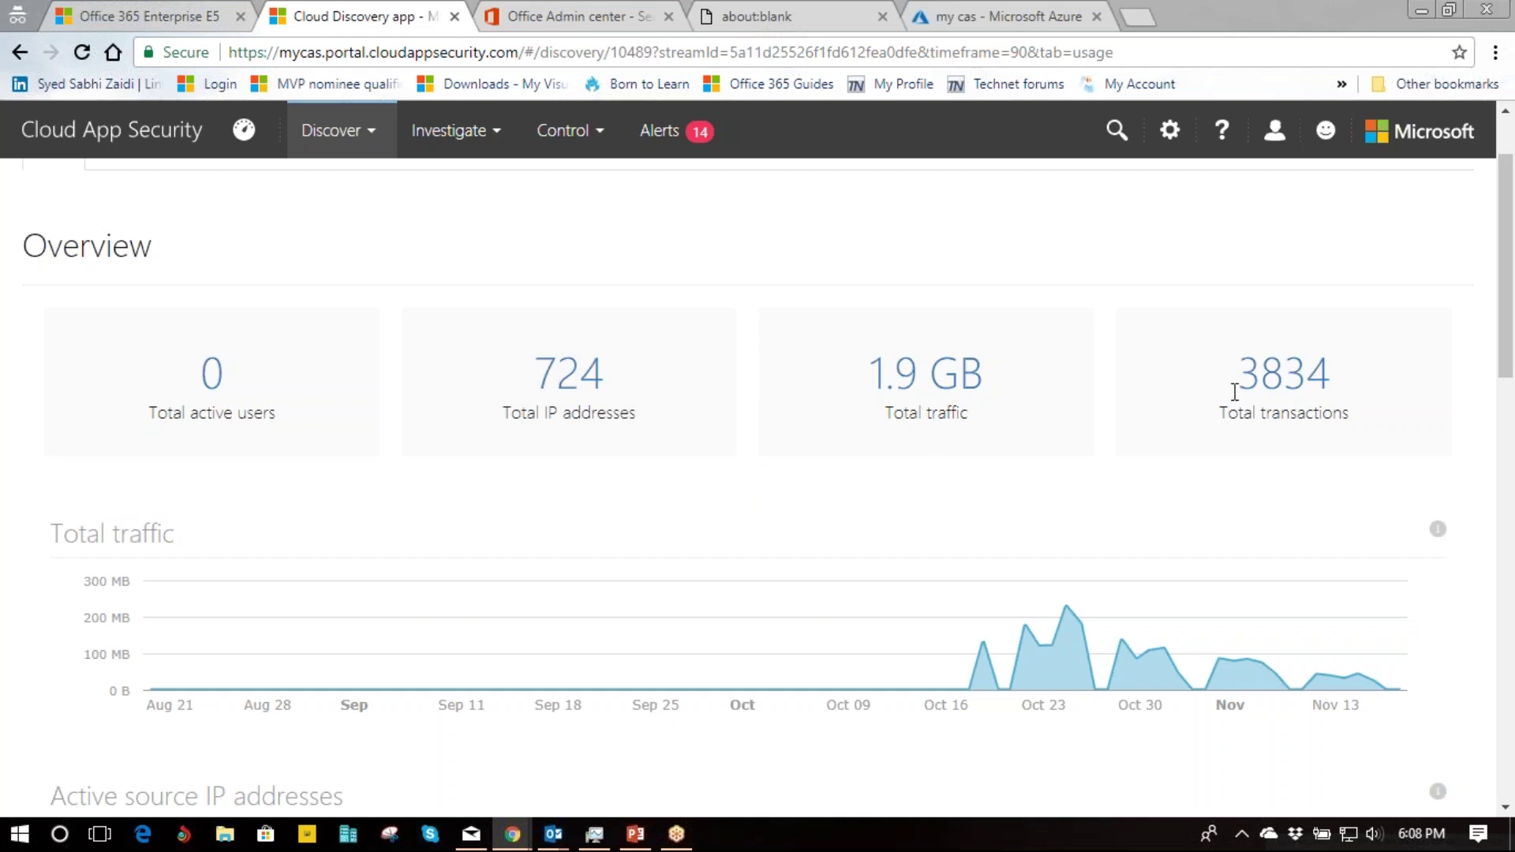
pyautogui.scroll(-4, 609, 334)
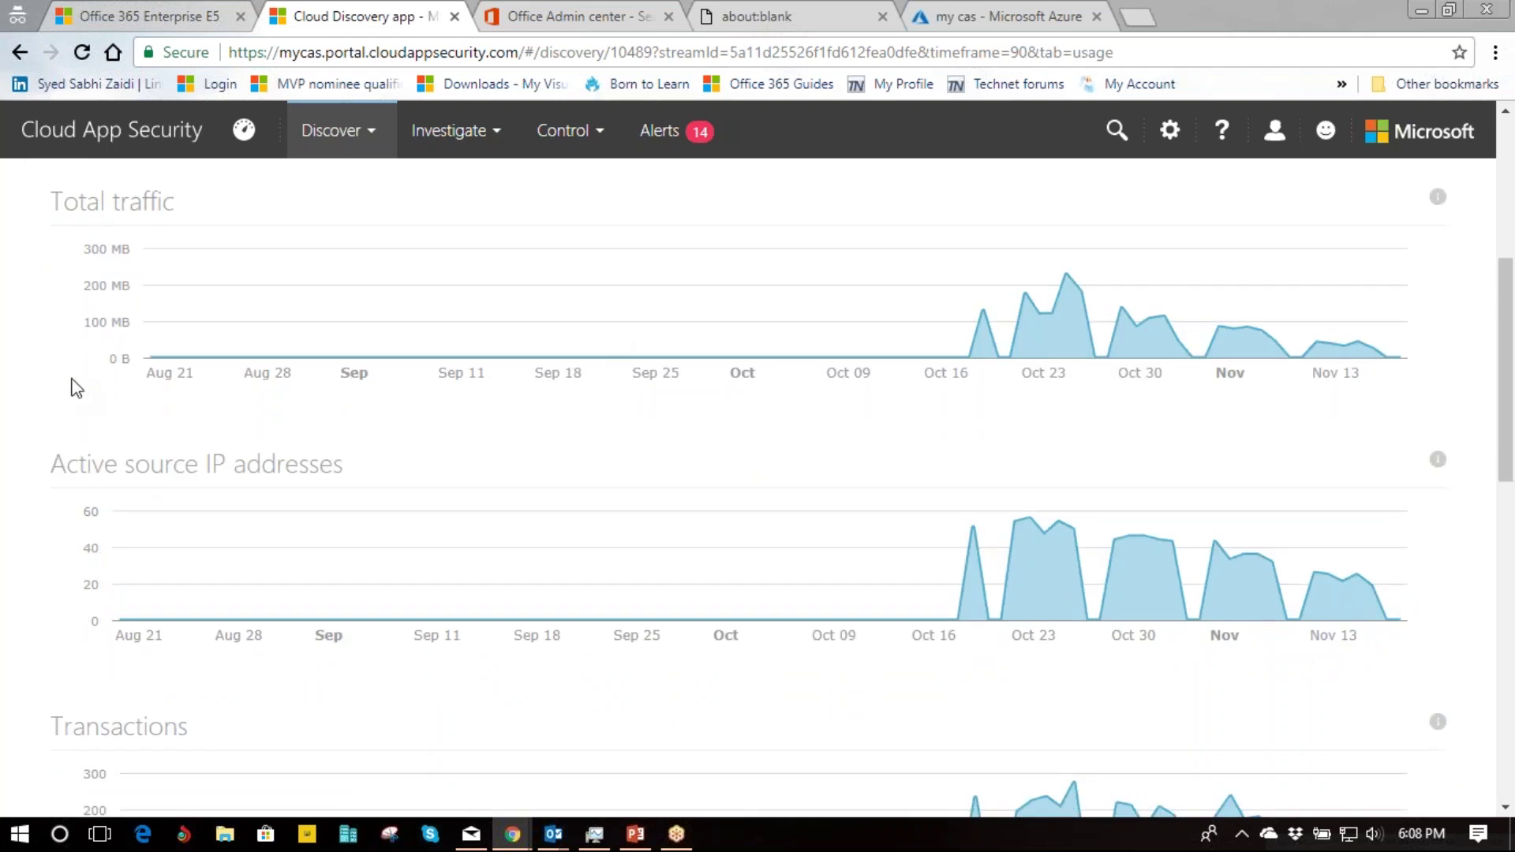
pyautogui.moveTo(1025, 338)
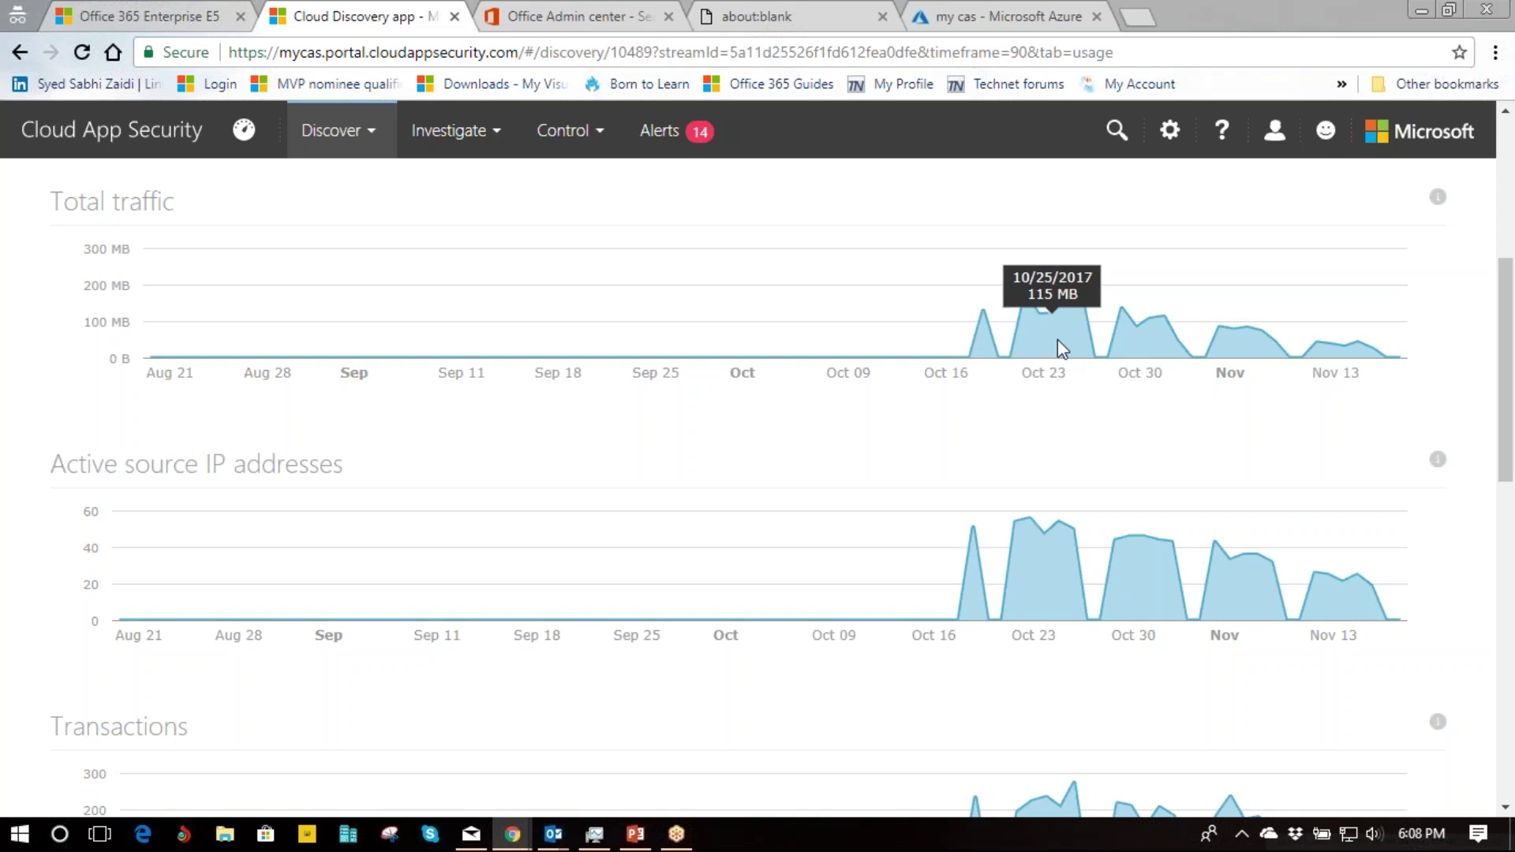
pyautogui.scroll(-2, 465, 394)
pyautogui.scroll(-5, 456, 393)
pyautogui.scroll(-5, 318, 424)
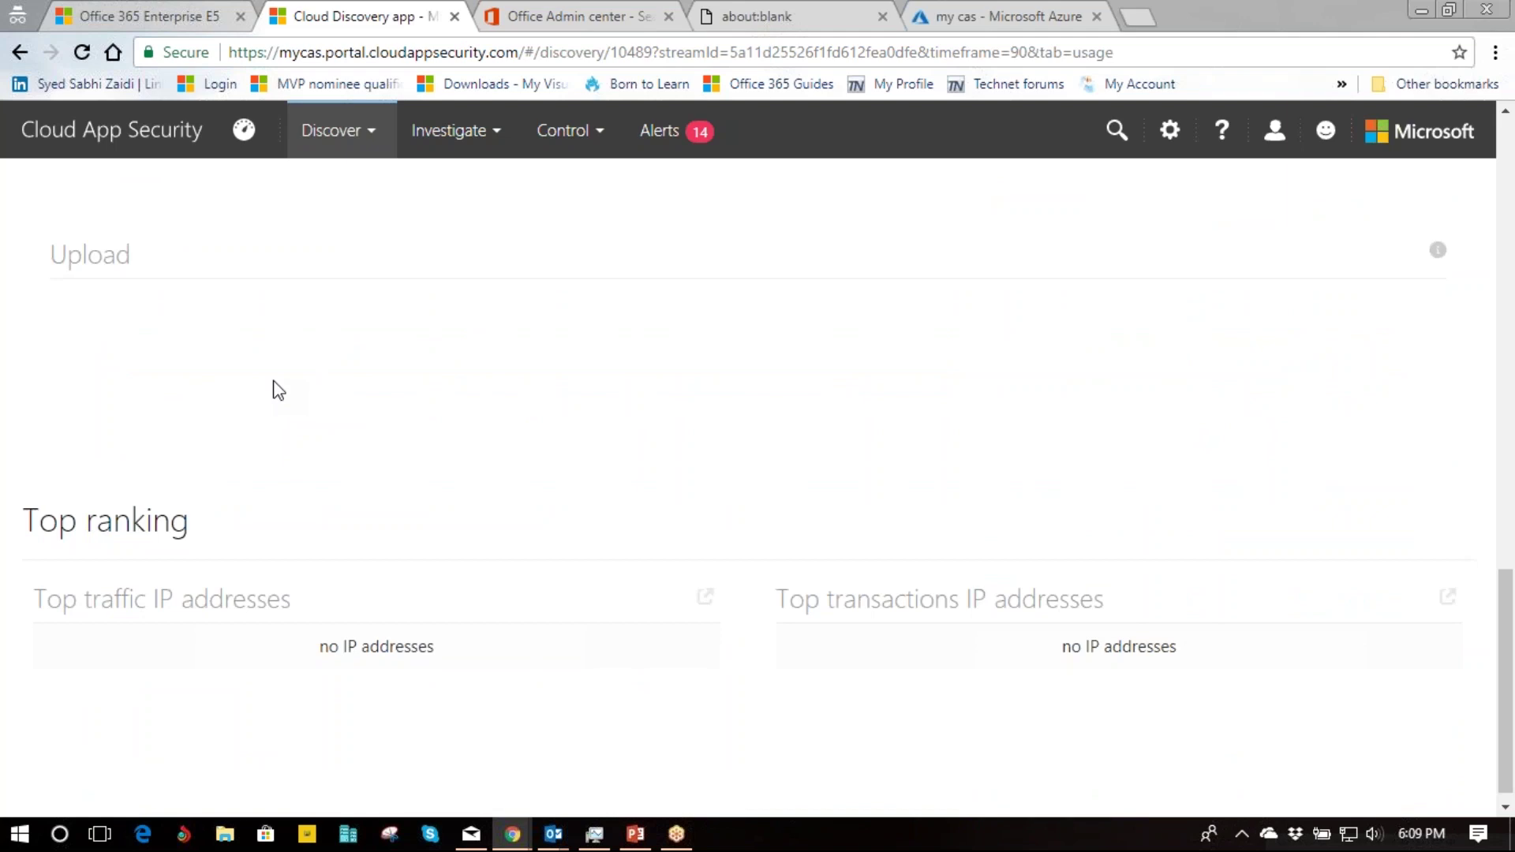
pyautogui.scroll(-1, 281, 450)
pyautogui.scroll(9, 271, 440)
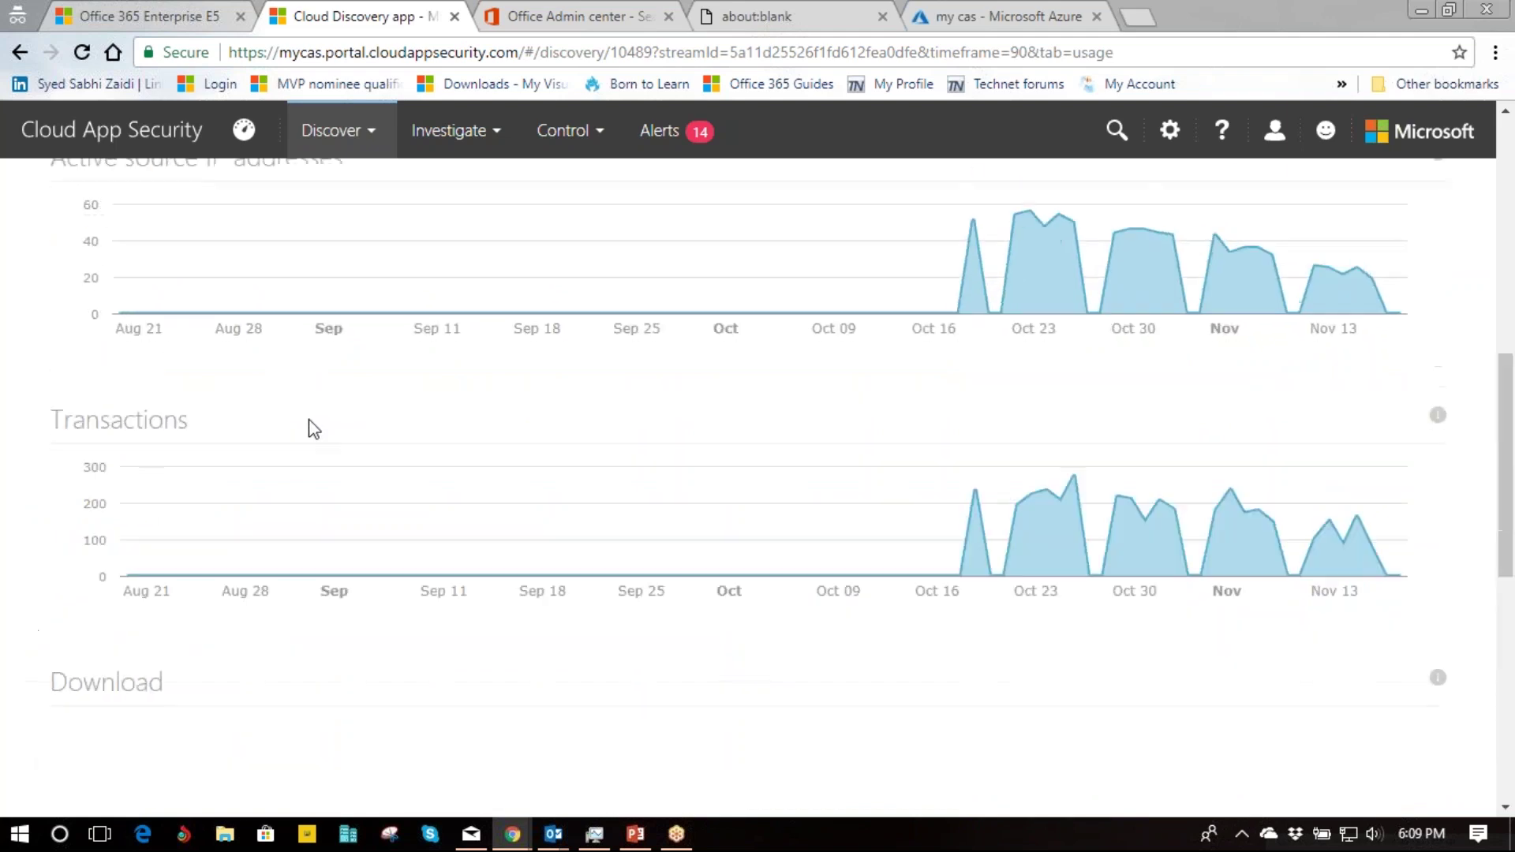
pyautogui.scroll(10, 309, 429)
pyautogui.click(140, 267)
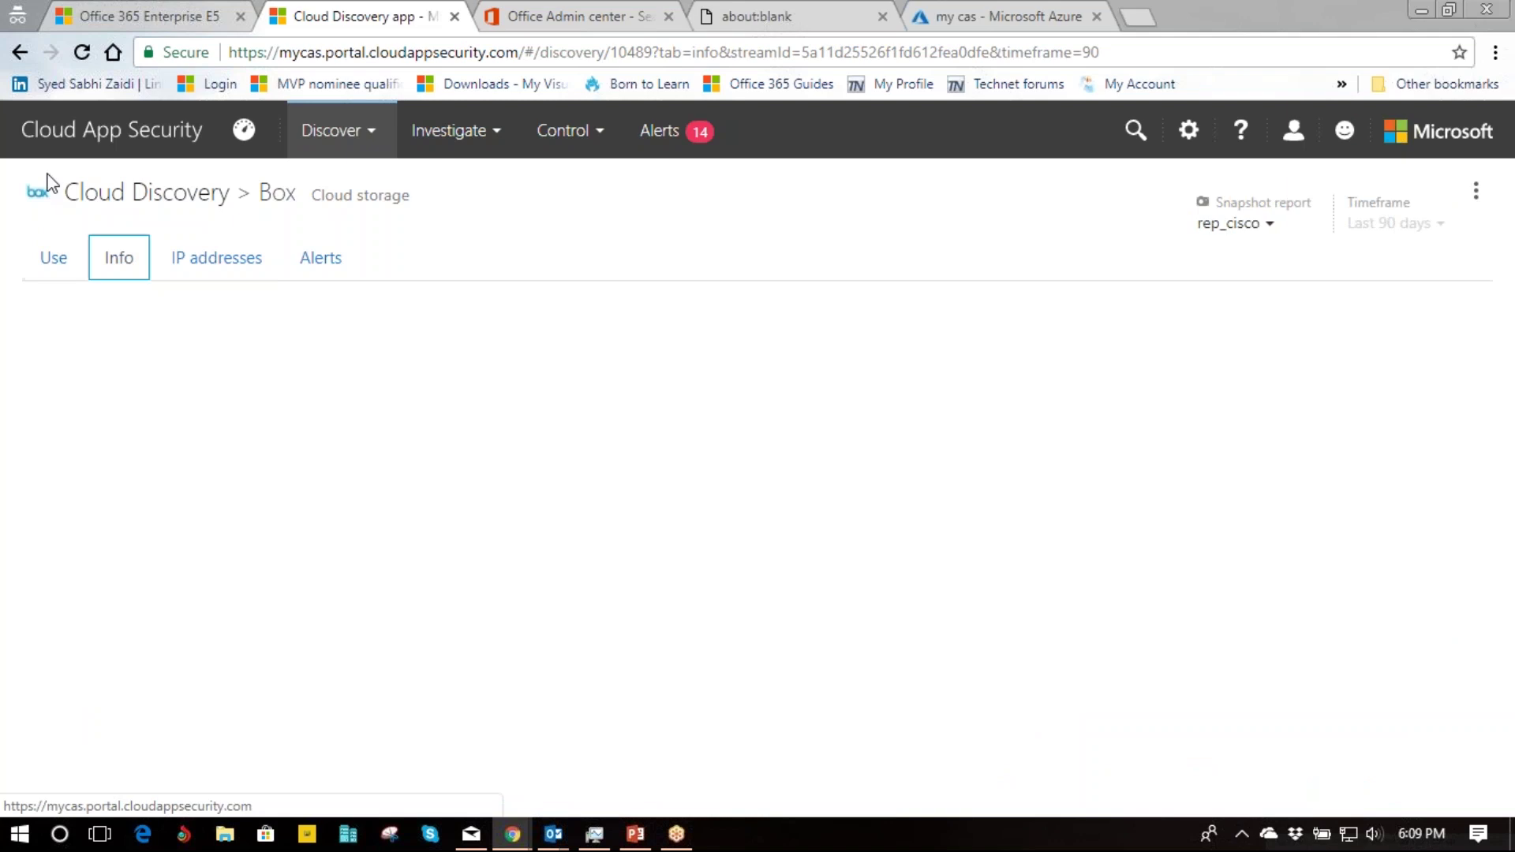
# Return to the Cloud Discovery dashboard and list the discovered apps in the Collaboration category
pyautogui.click(355, 133)
pyautogui.click(347, 186)
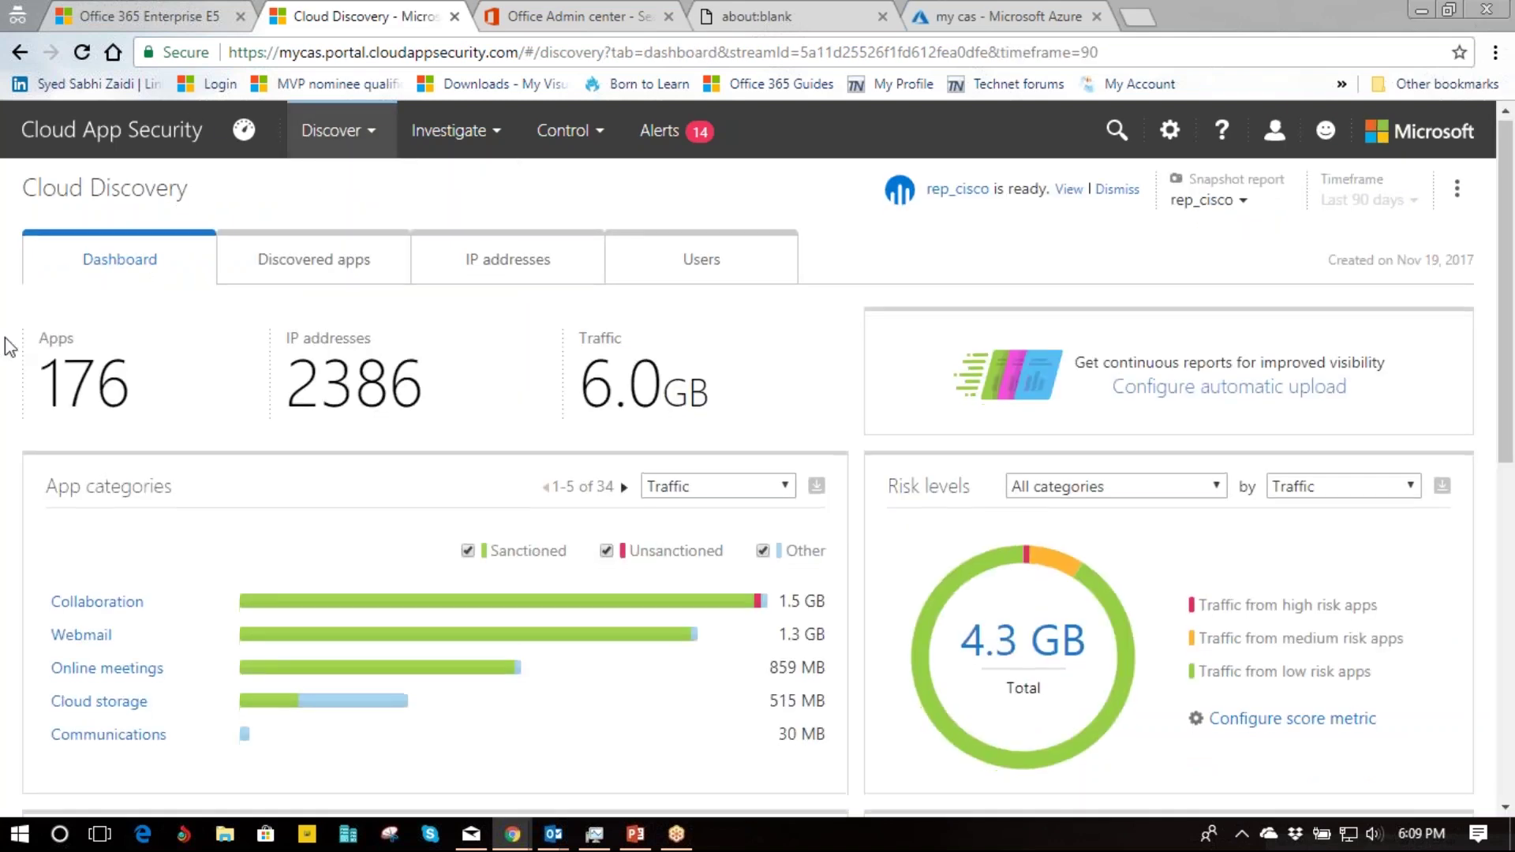
pyautogui.scroll(-4, 885, 321)
pyautogui.scroll(1, 885, 320)
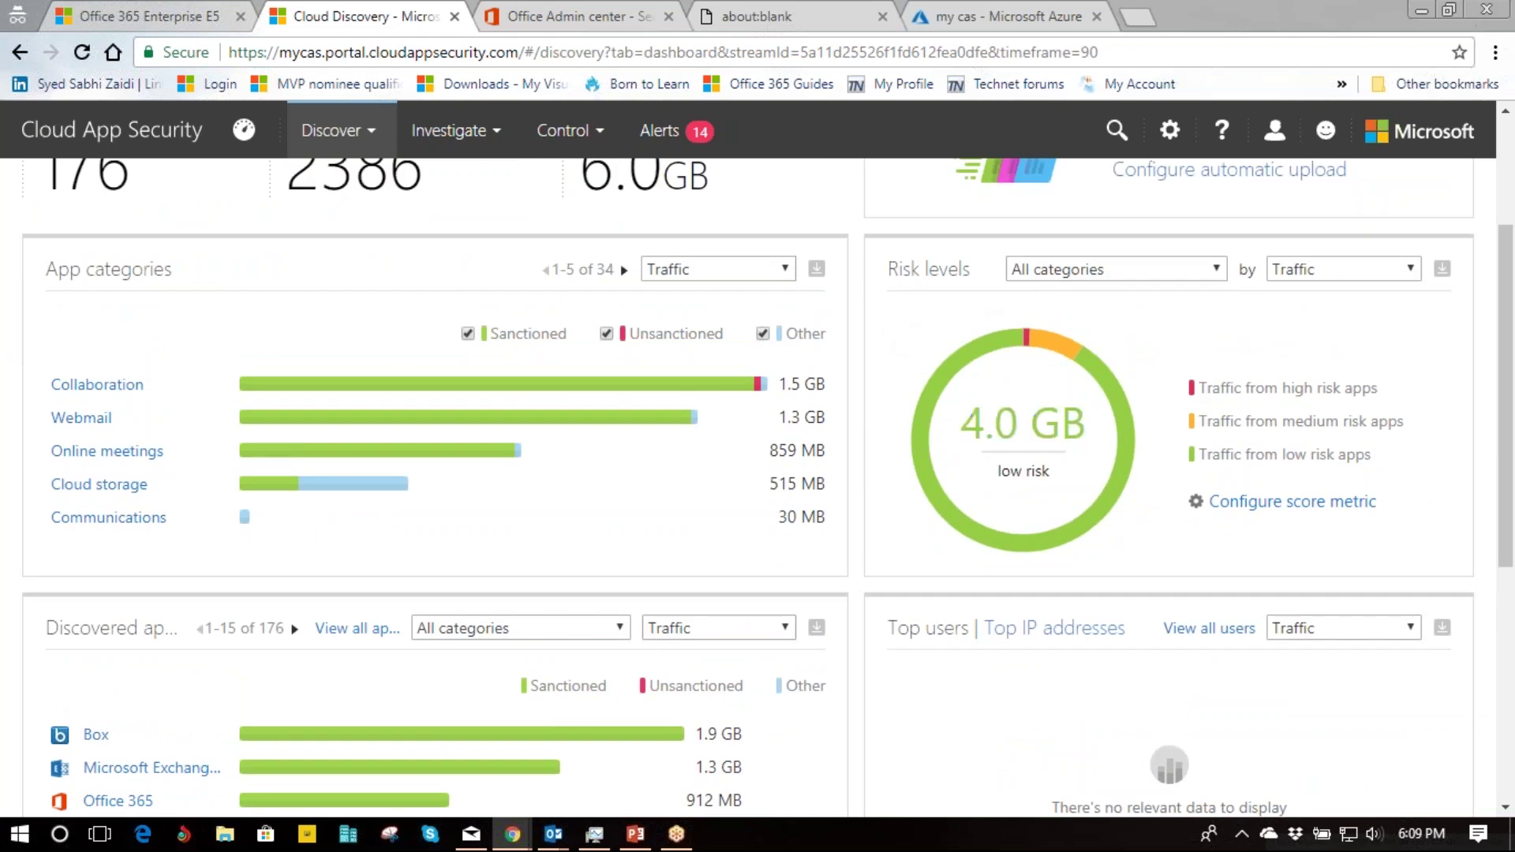
pyautogui.click(121, 386)
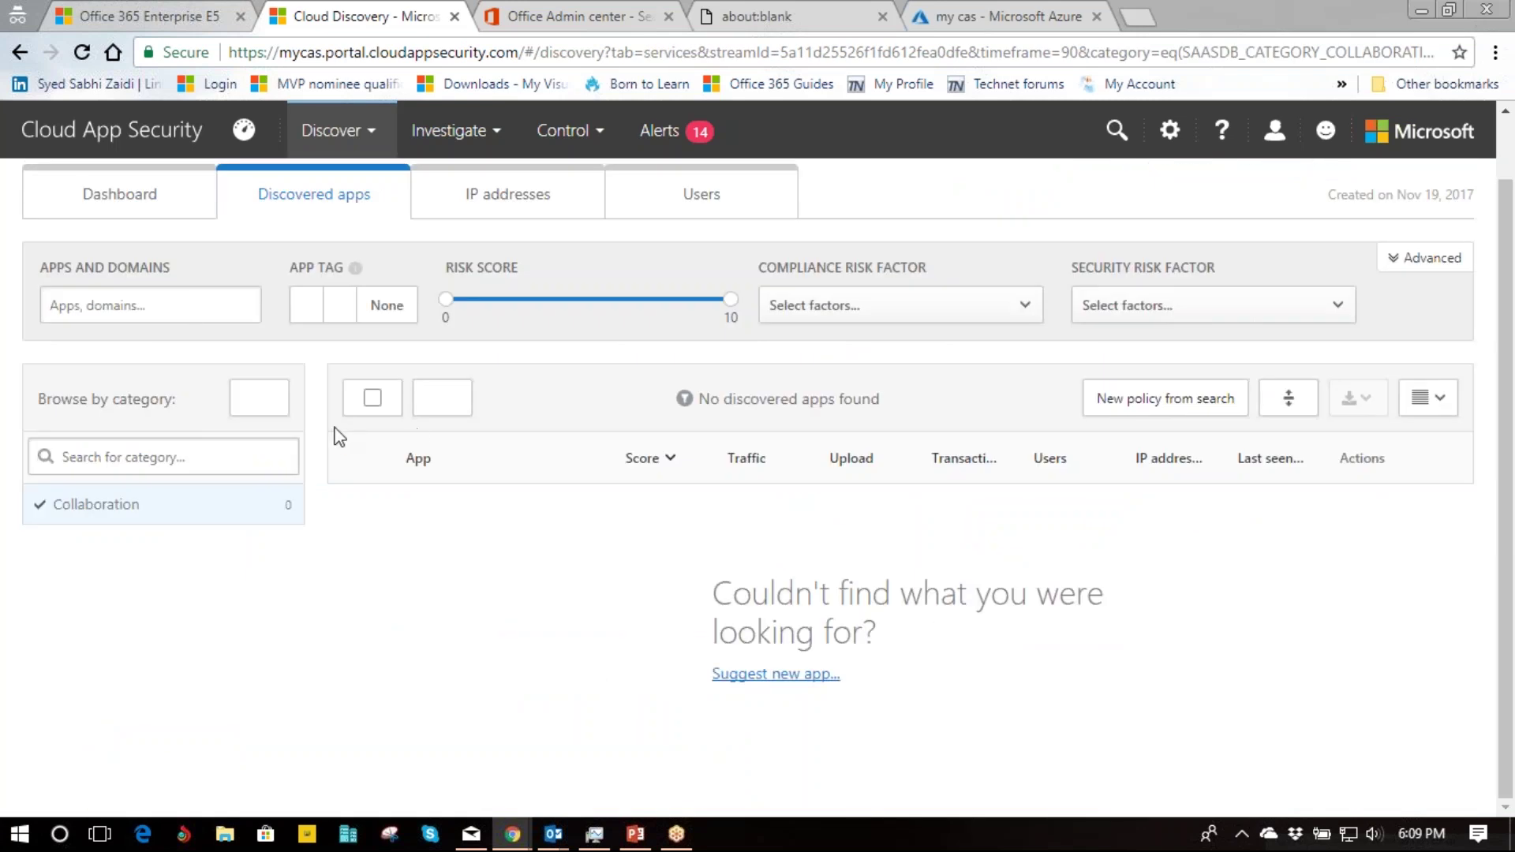
pyautogui.scroll(-1, 231, 503)
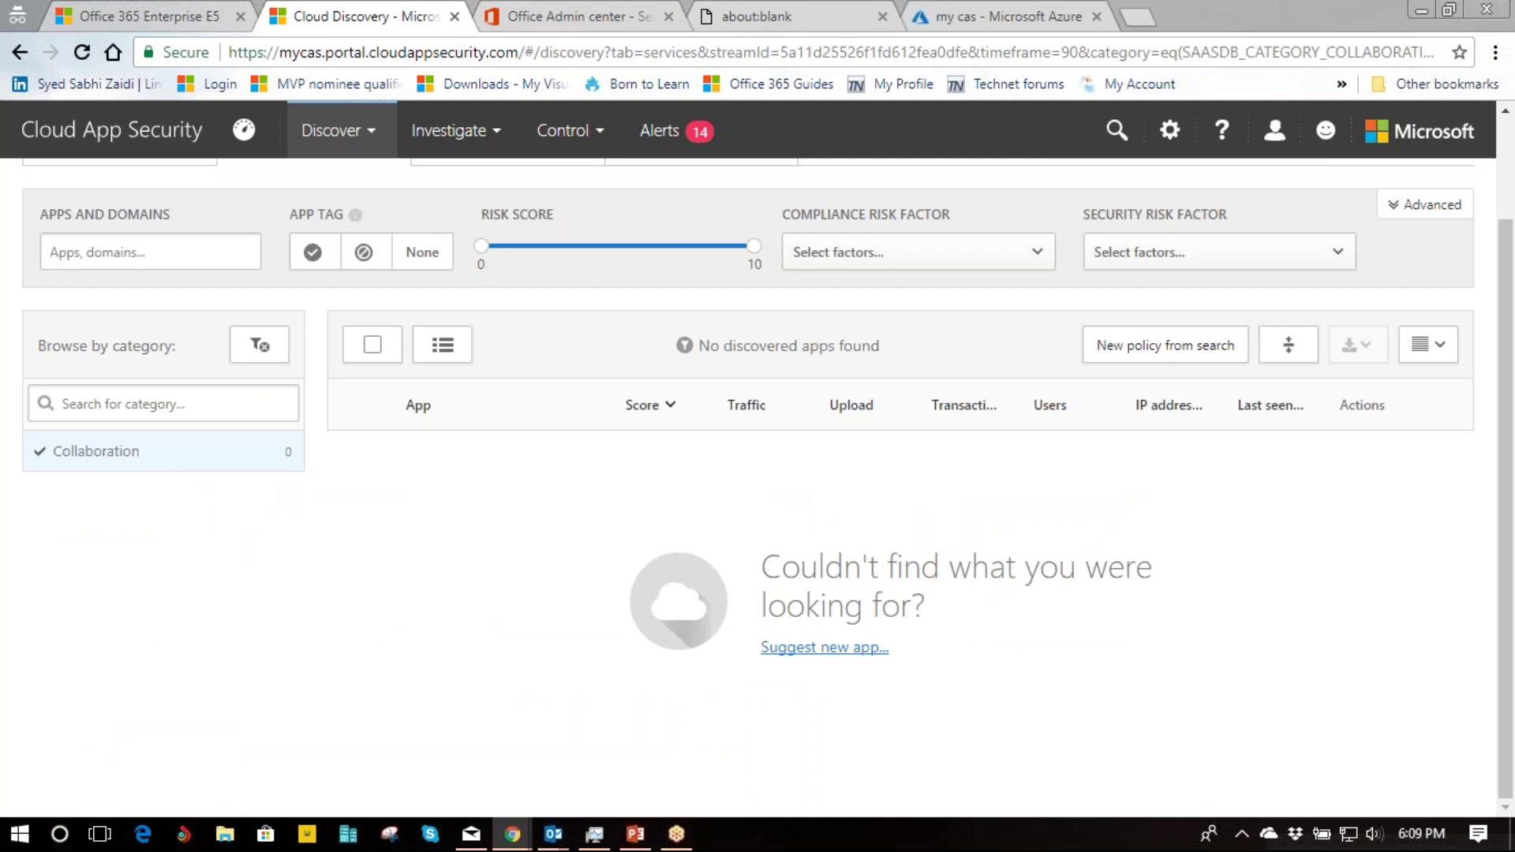
# Go back to the Cloud Discovery dashboard and open the list of discovered apps across all categories
pyautogui.click(20, 53)
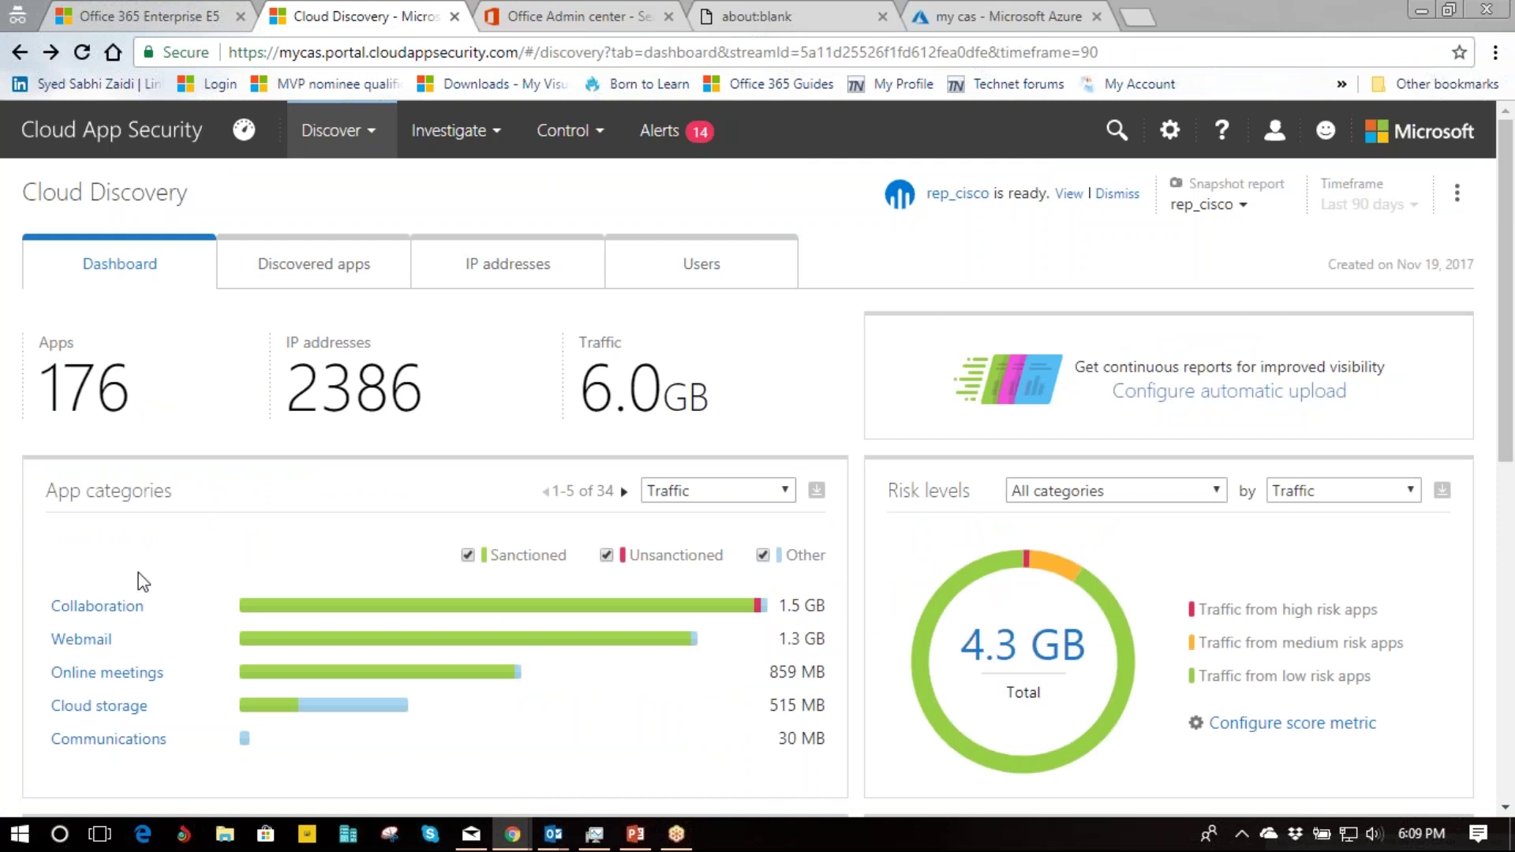
pyautogui.scroll(-5, 139, 571)
pyautogui.scroll(-5, 142, 603)
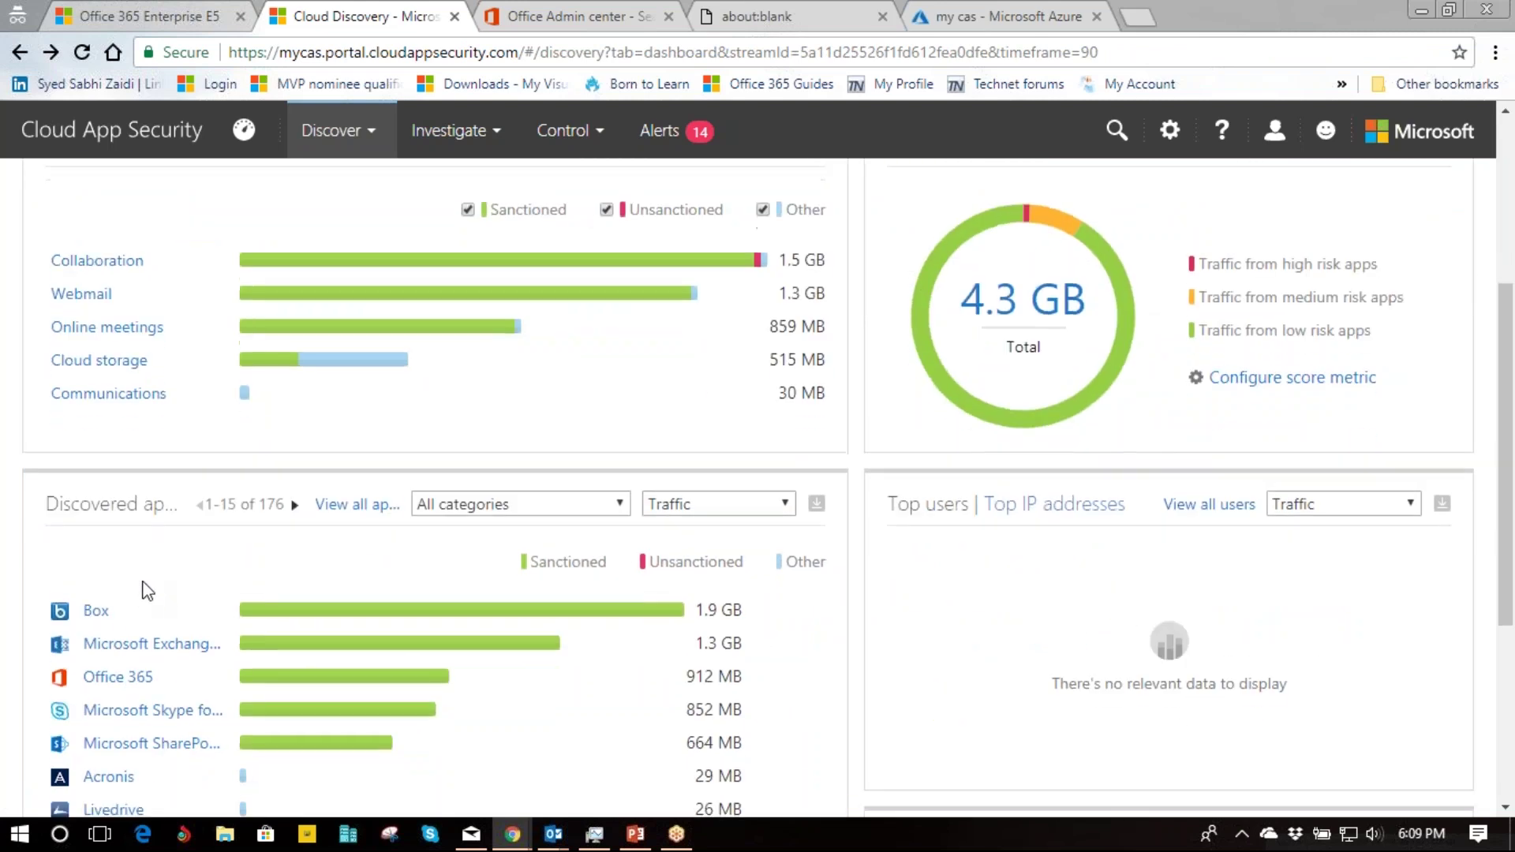
pyautogui.scroll(4, 118, 438)
pyautogui.click(312, 517)
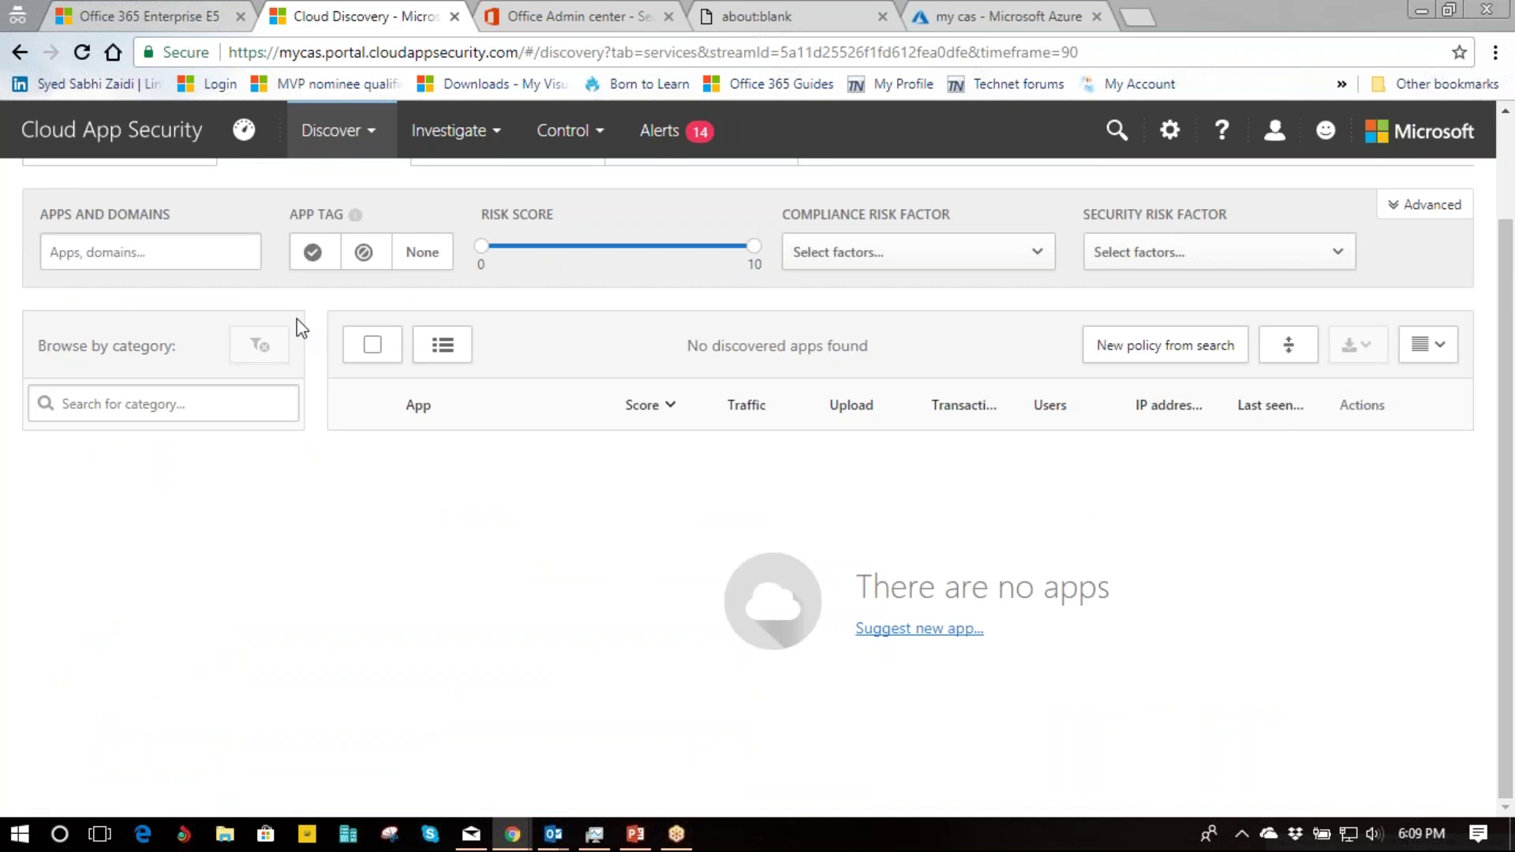
pyautogui.click(345, 150)
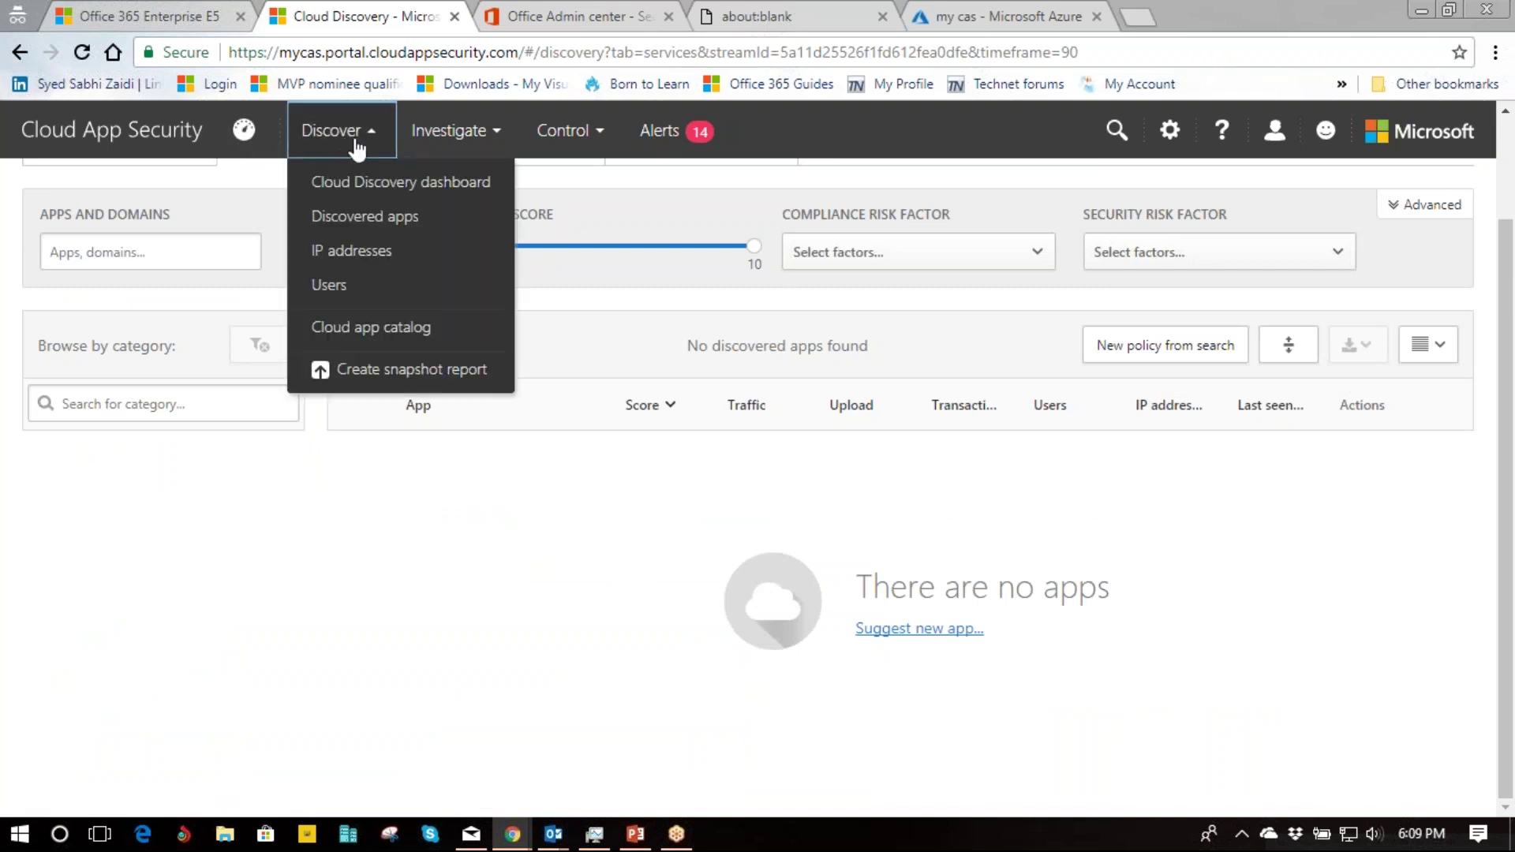
pyautogui.click(364, 216)
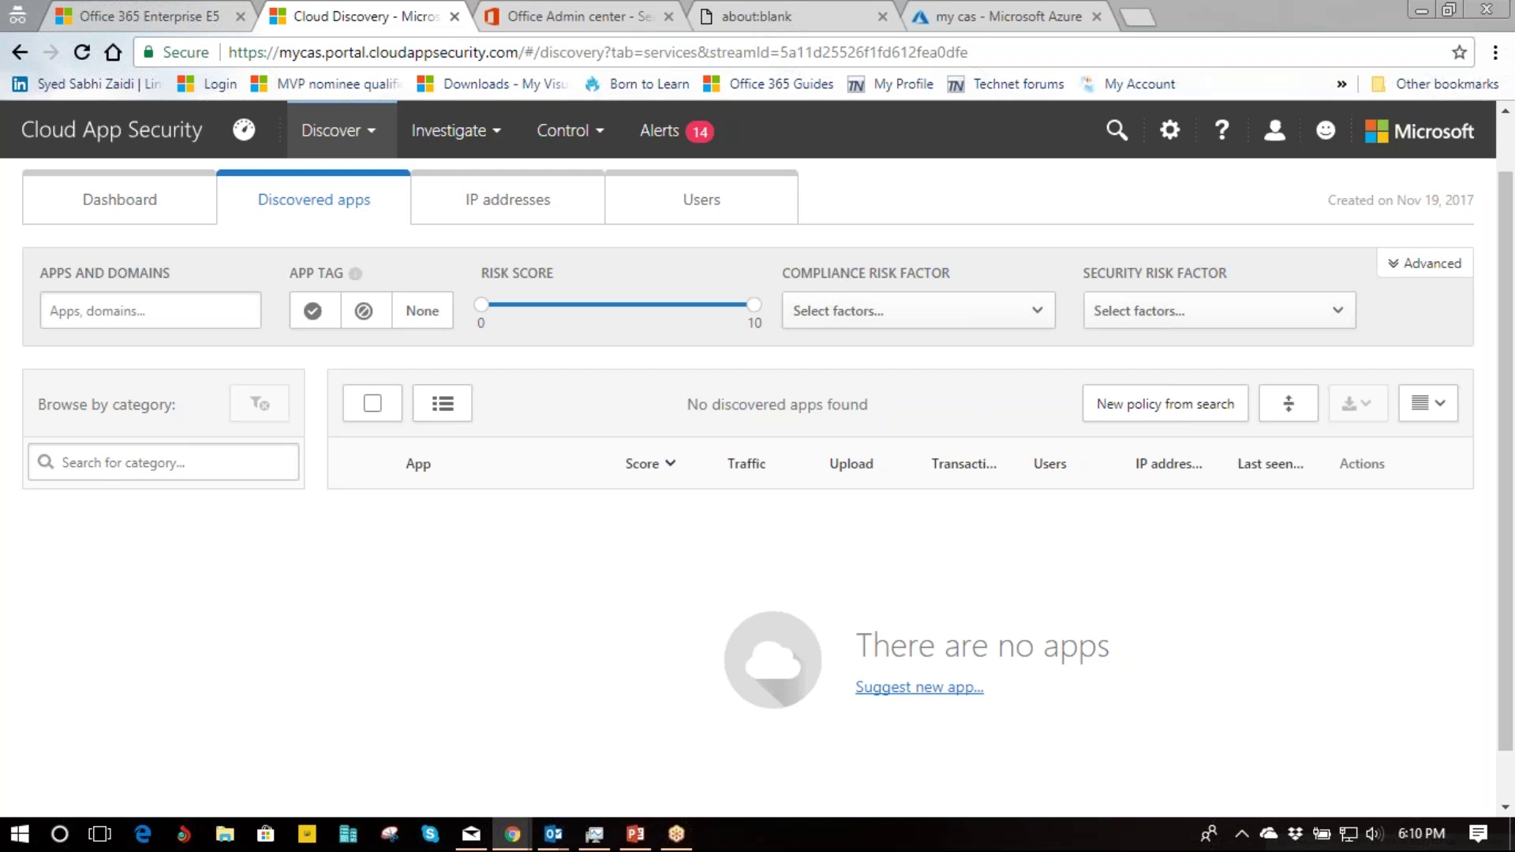
# Reopen the Cloud Discovery dashboard, and return to the Cloud App Security general dashboard
pyautogui.click(369, 131)
pyautogui.click(365, 184)
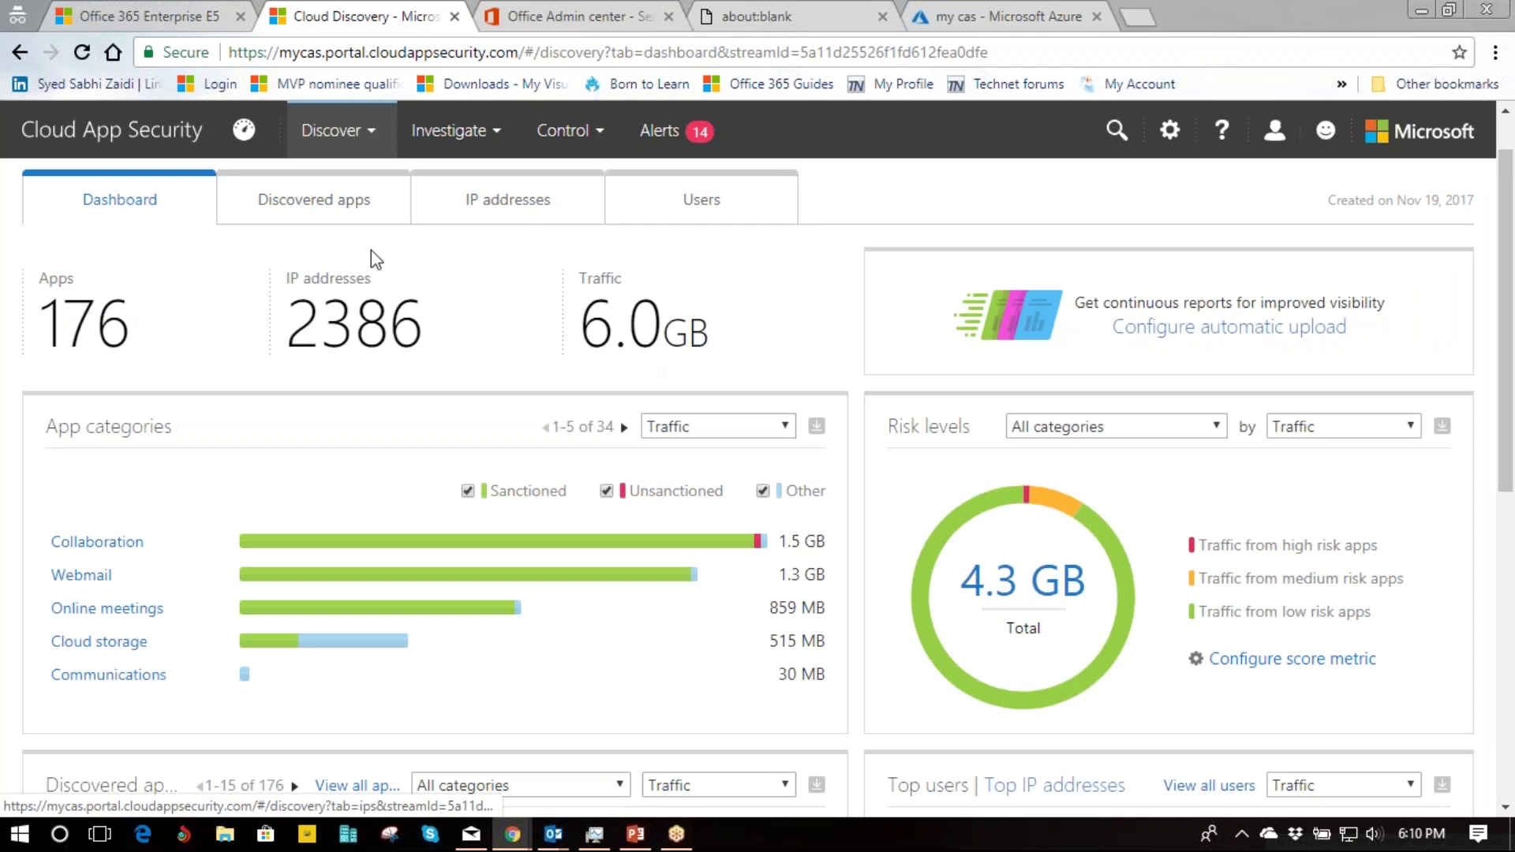
pyautogui.click(192, 139)
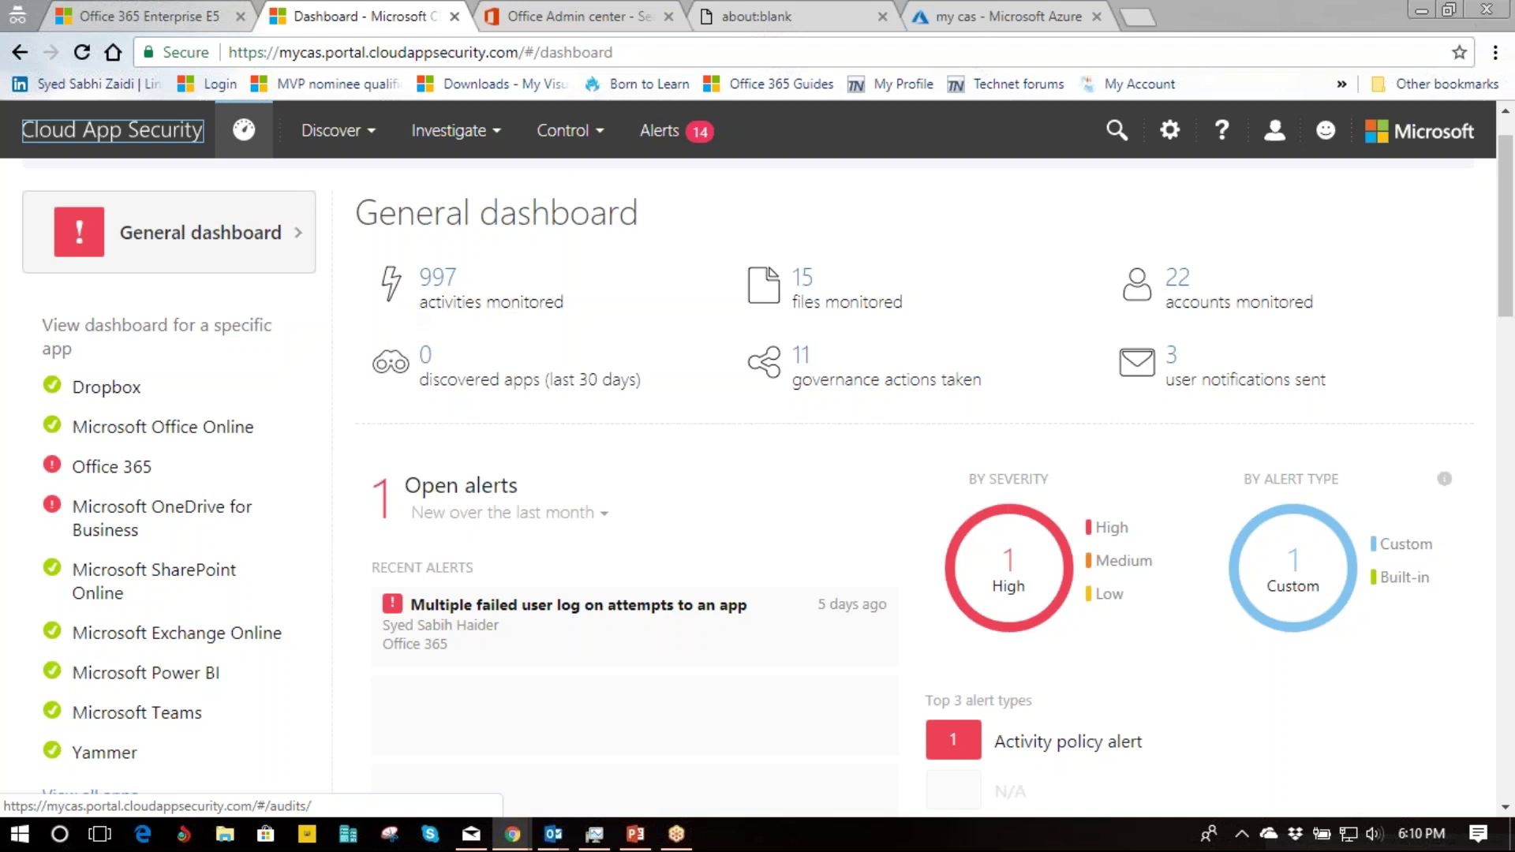
# Switch to the Office 365 Admin center, look at its available apps, and expand the list of admin centers
pyautogui.click(565, 16)
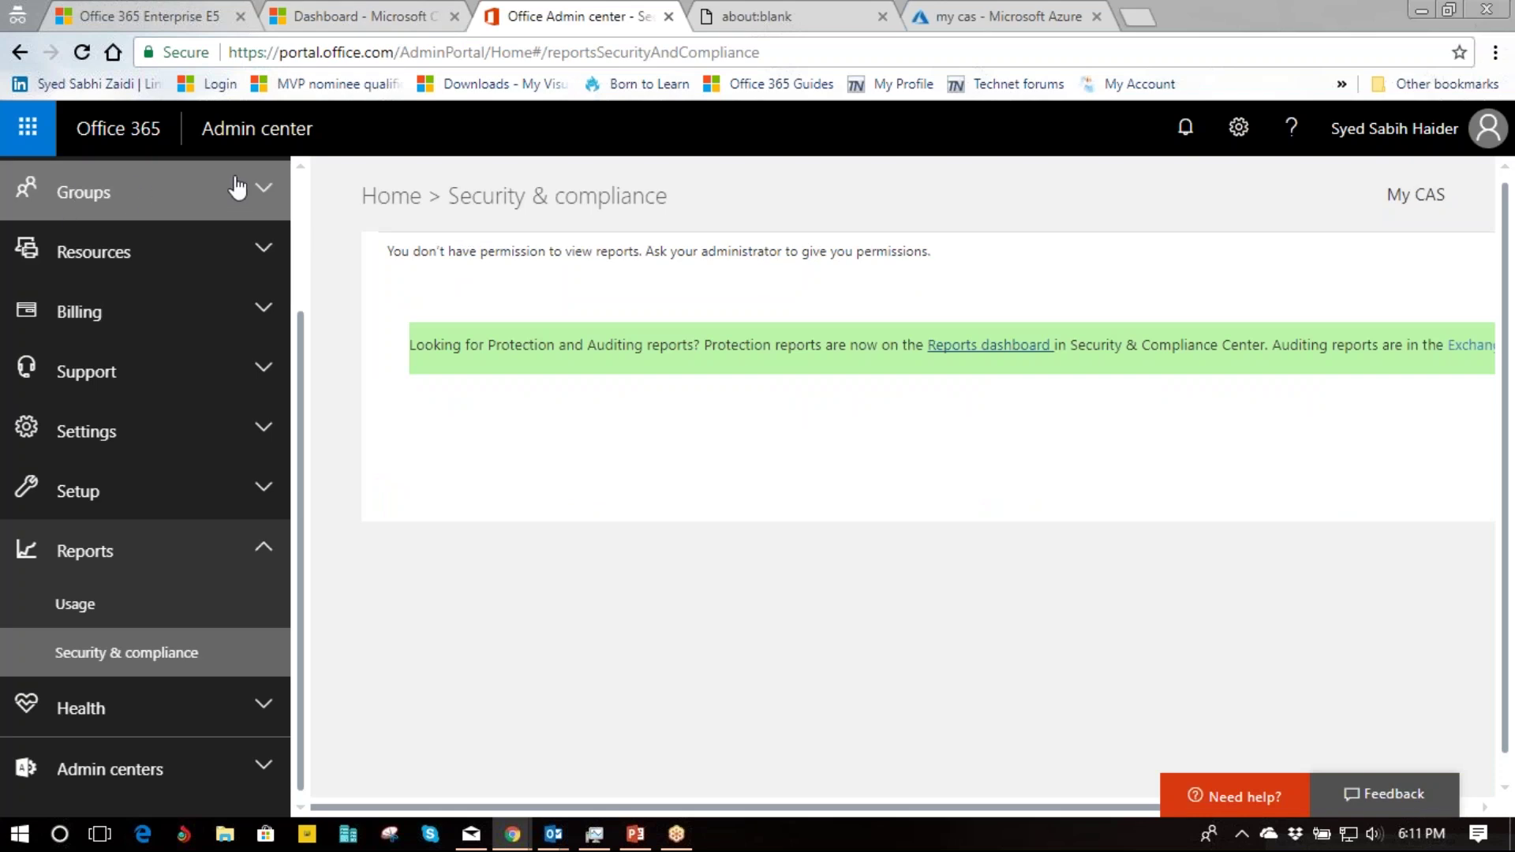
pyautogui.click(28, 128)
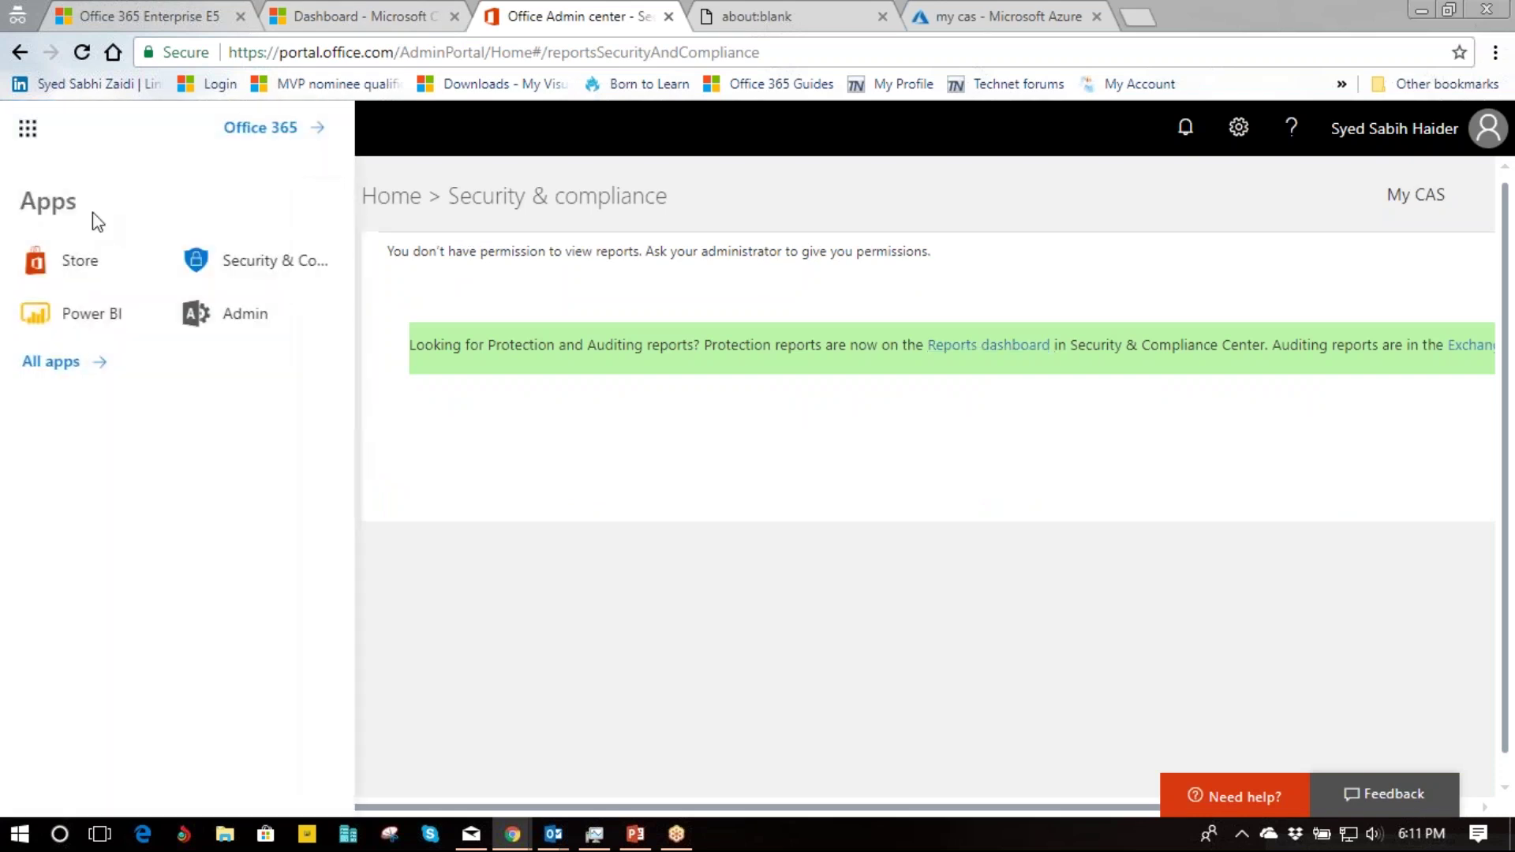
pyautogui.click(503, 474)
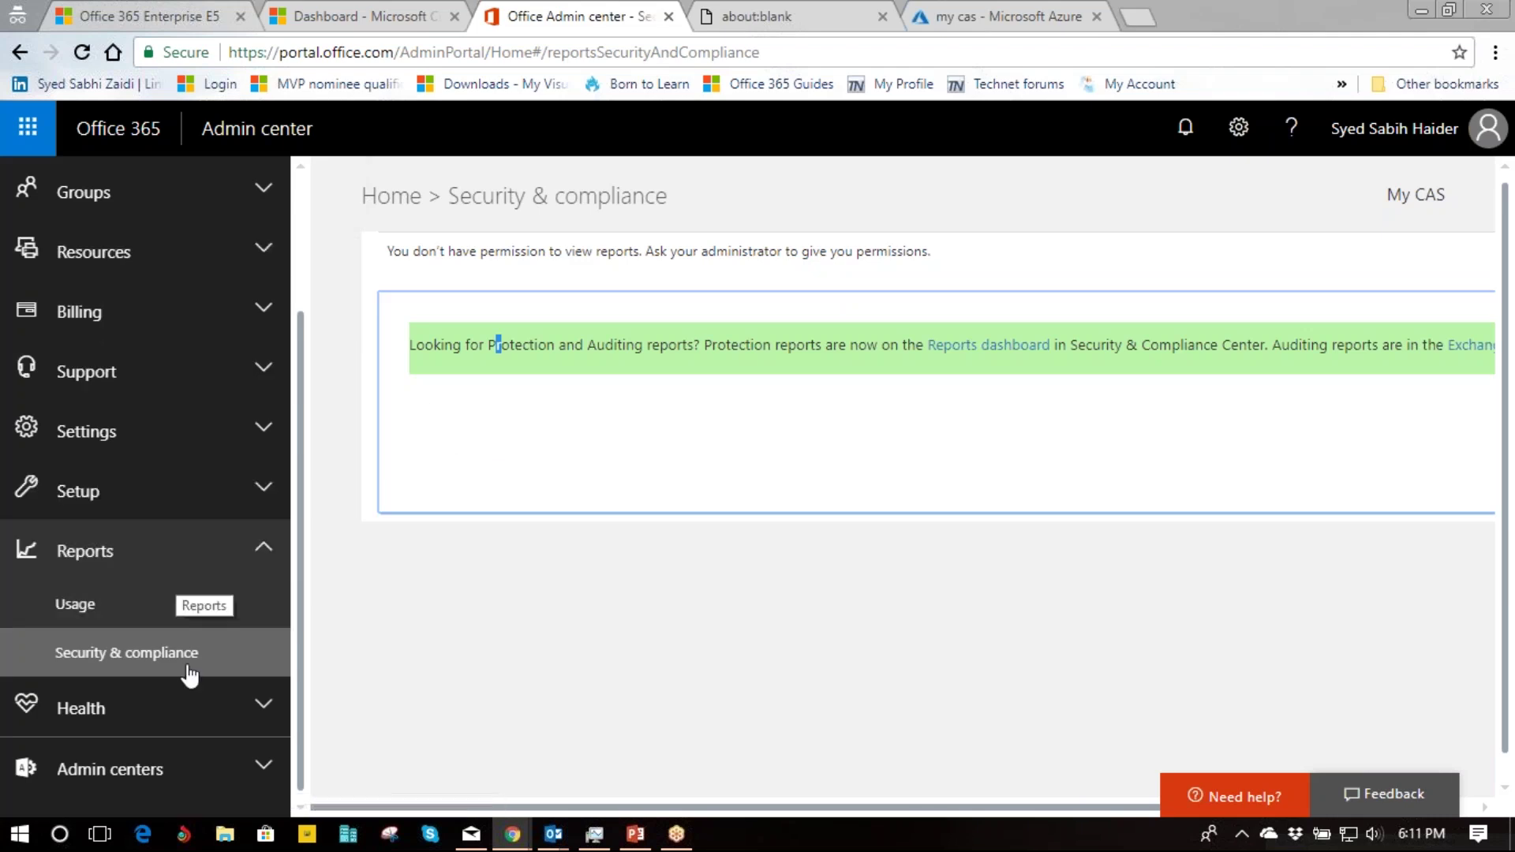
pyautogui.click(200, 765)
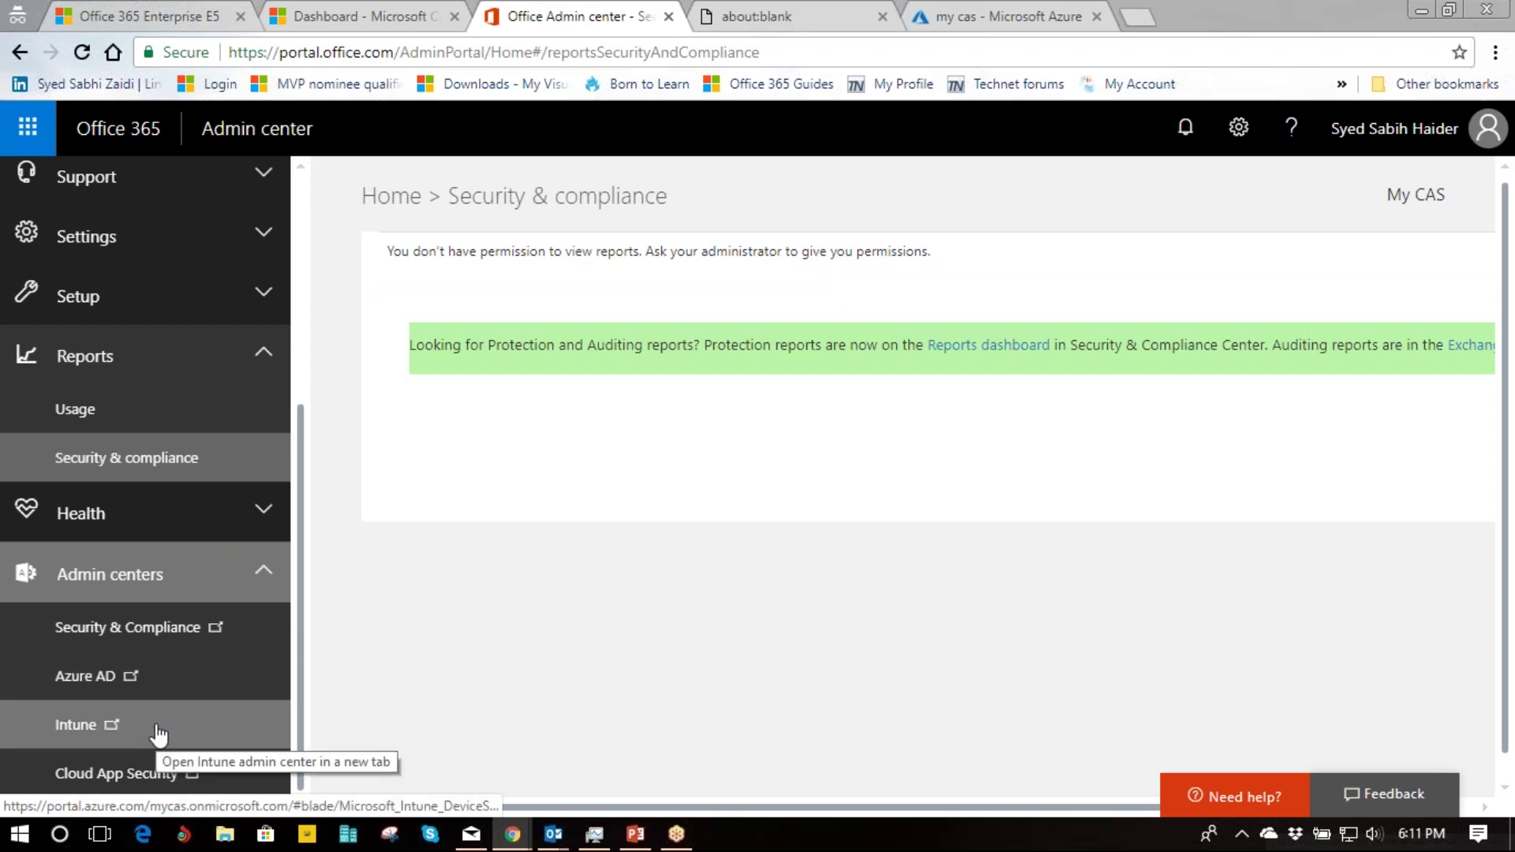
# Switch to Azure Active Directory in the Azure portal and start a new conditional access policy for enterprise applications
pyautogui.click(987, 23)
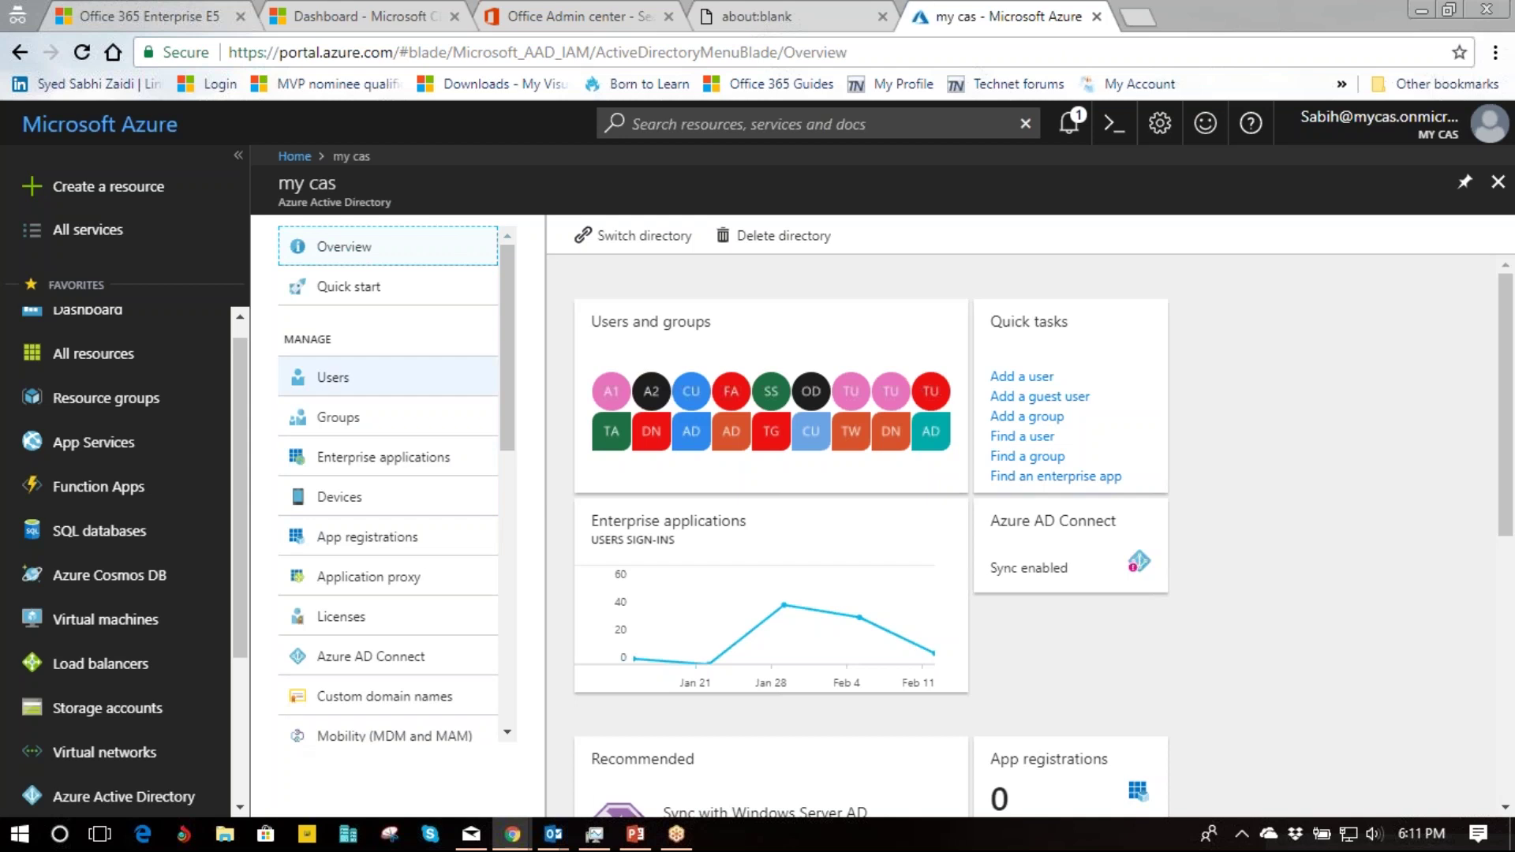
pyautogui.scroll(-2, 402, 363)
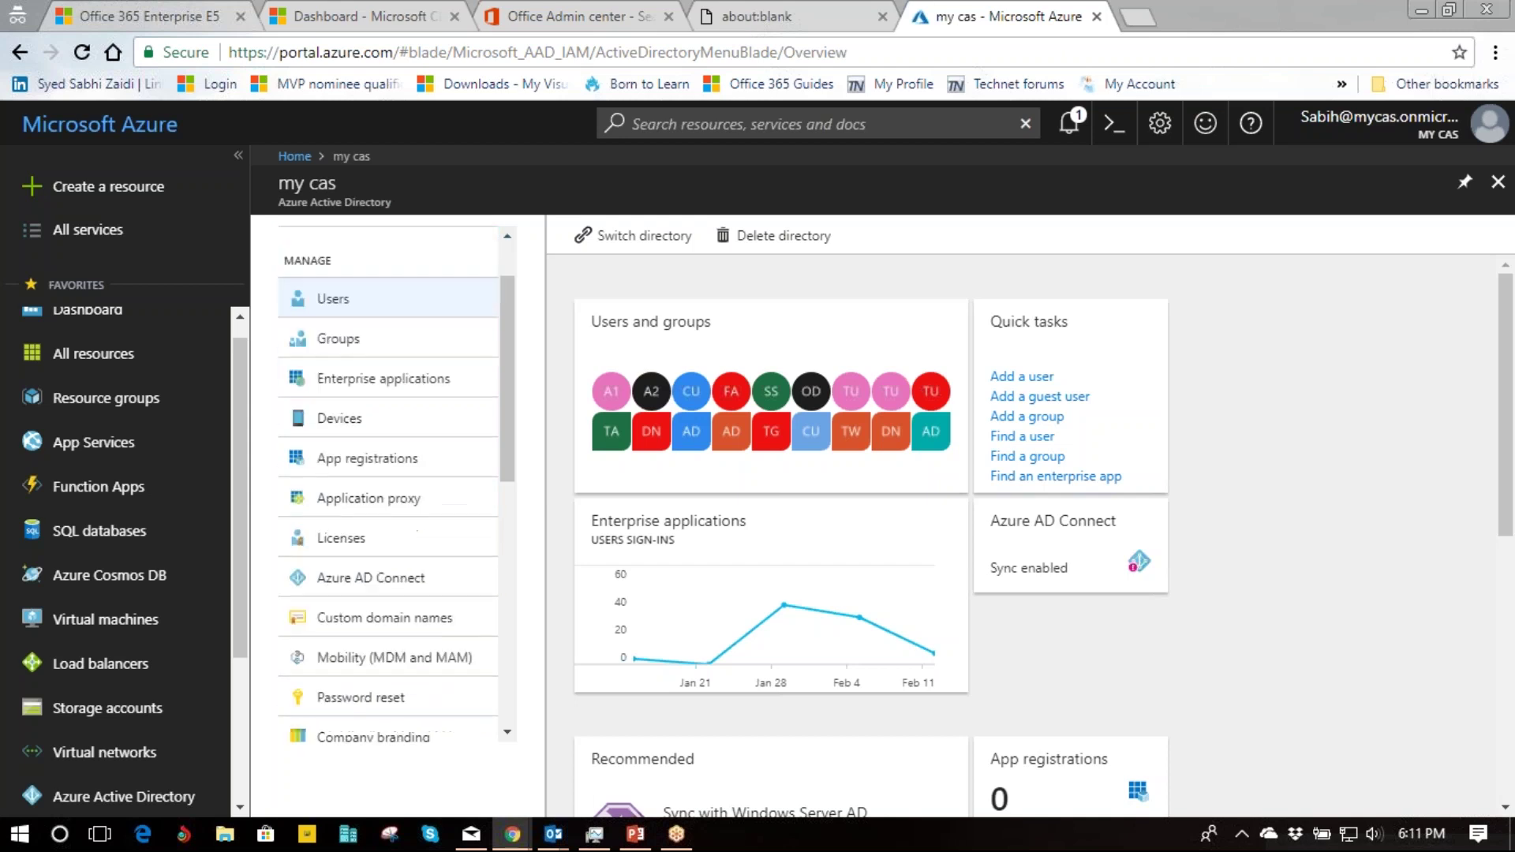
pyautogui.click(409, 363)
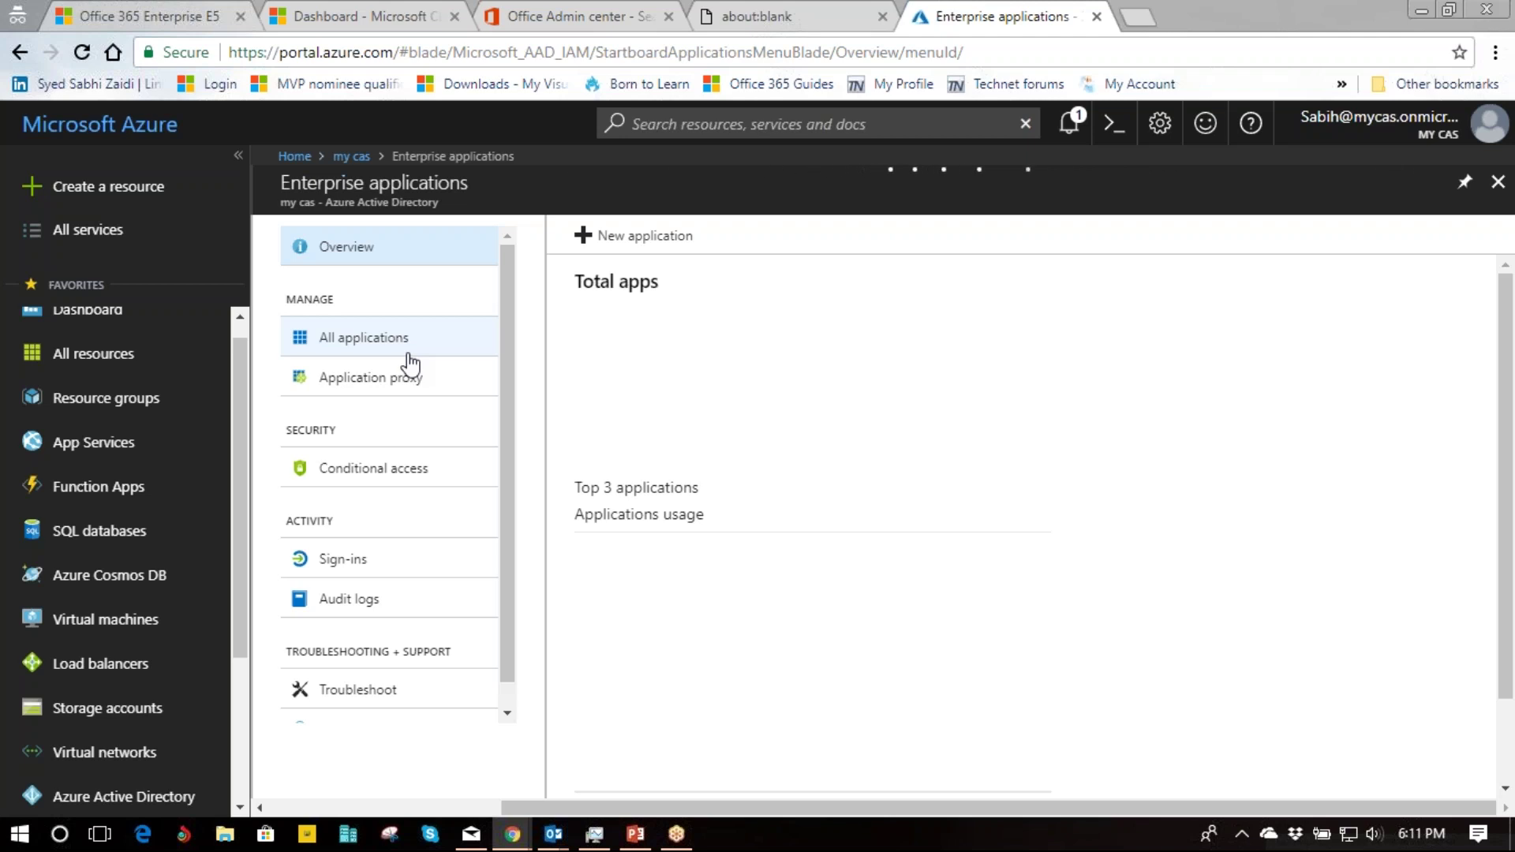
pyautogui.click(410, 472)
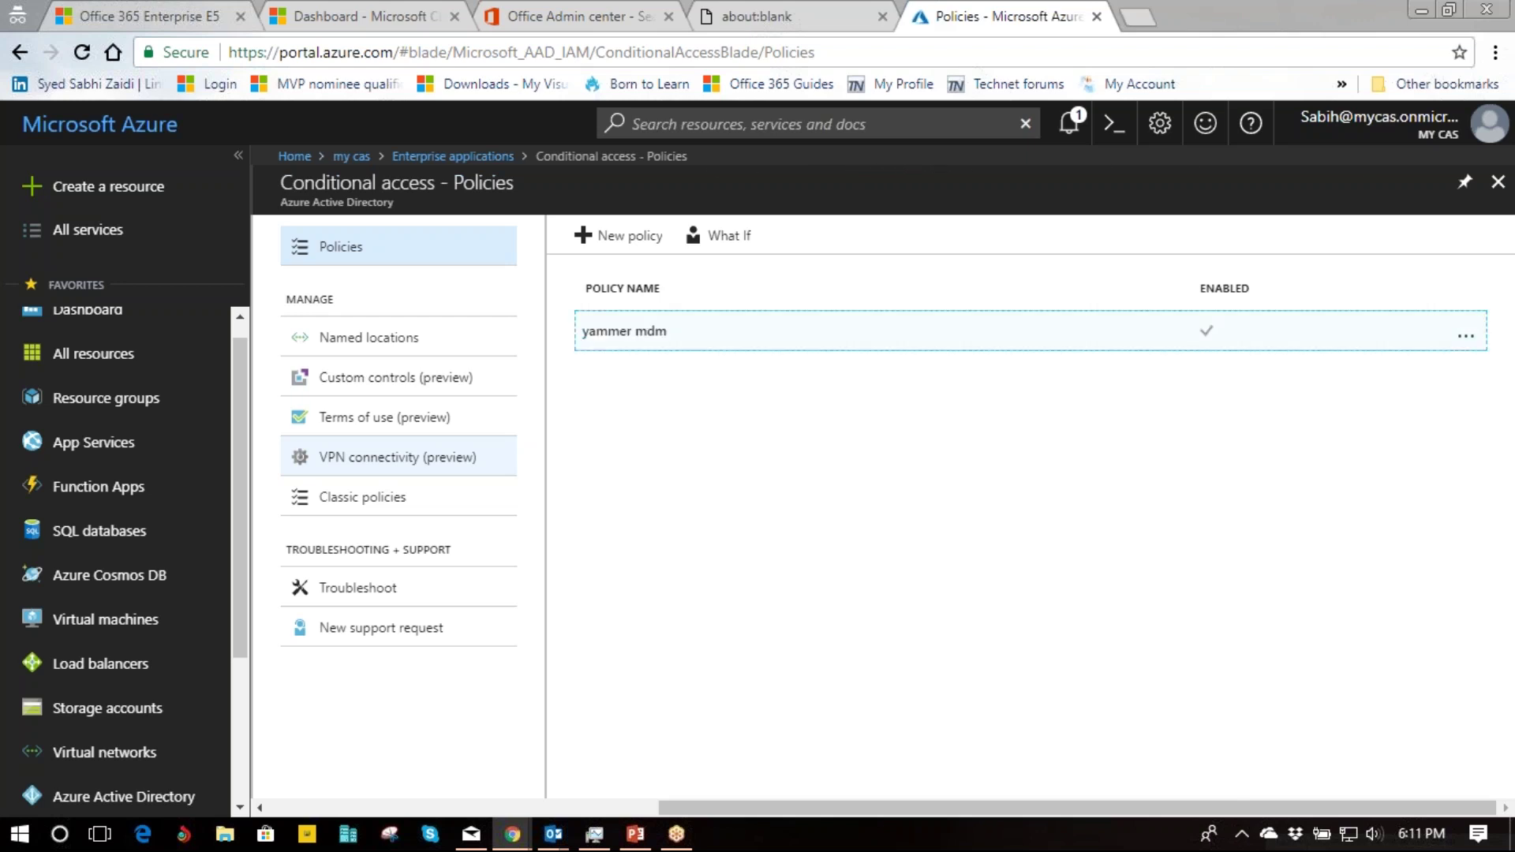
pyautogui.click(636, 238)
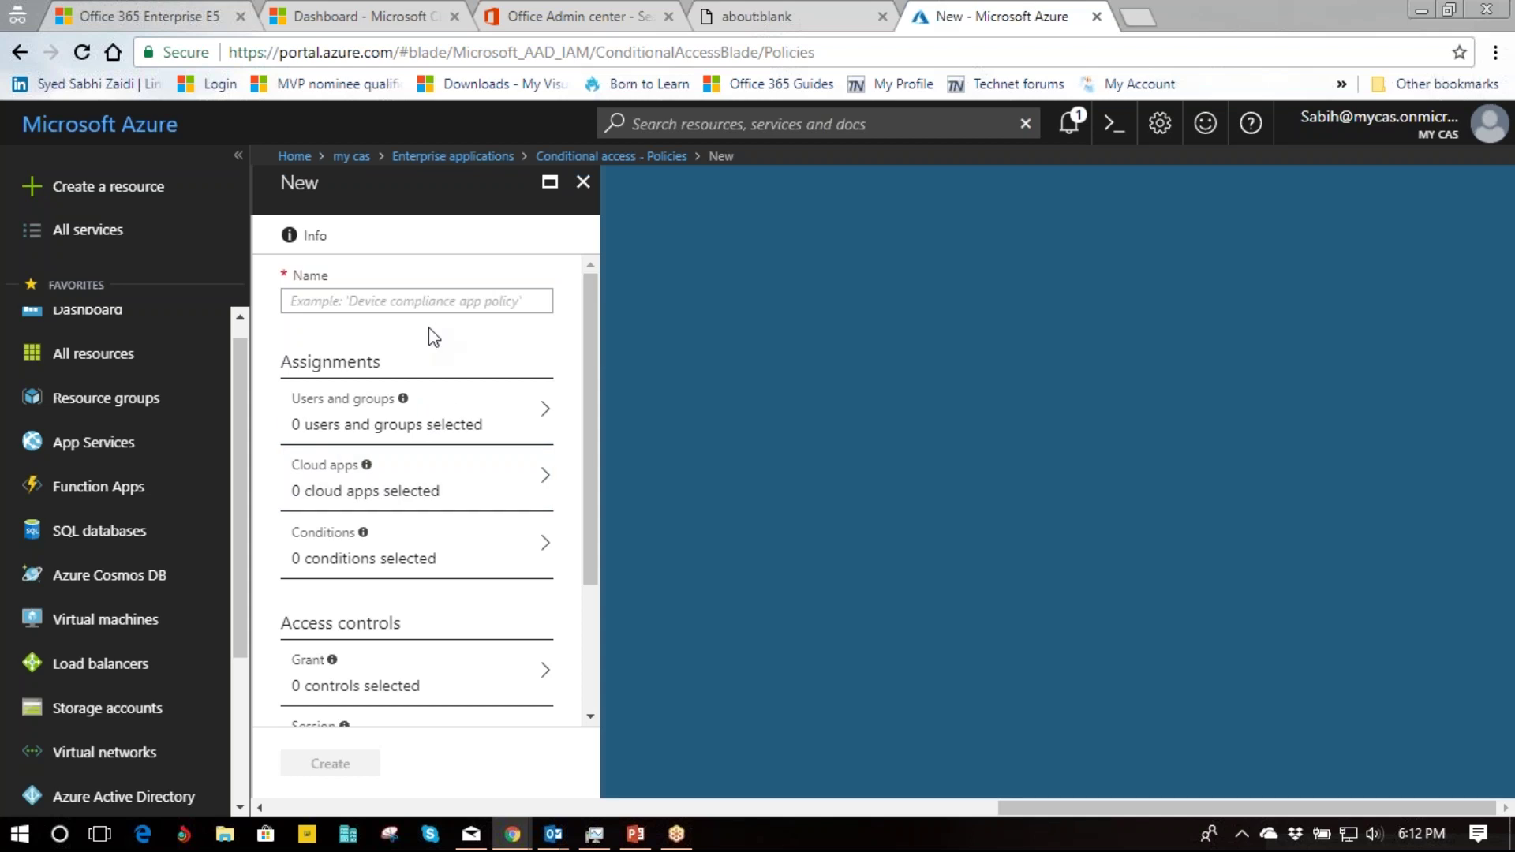
# Set the new policy's included cloud apps to Select apps, and examine the list of applications that can be chosen
pyautogui.scroll(-3, 453, 327)
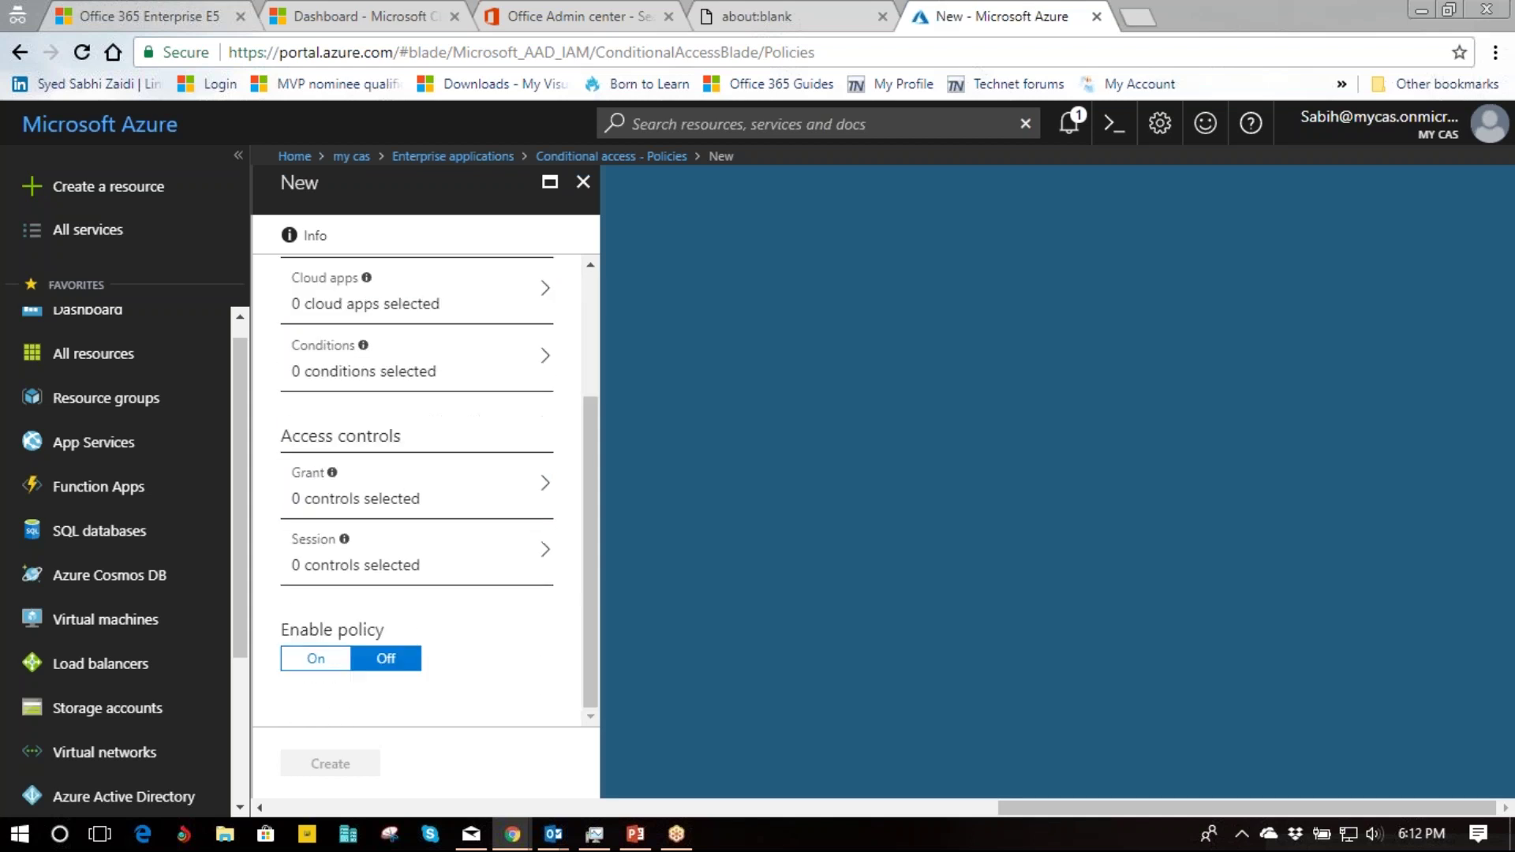
pyautogui.click(477, 319)
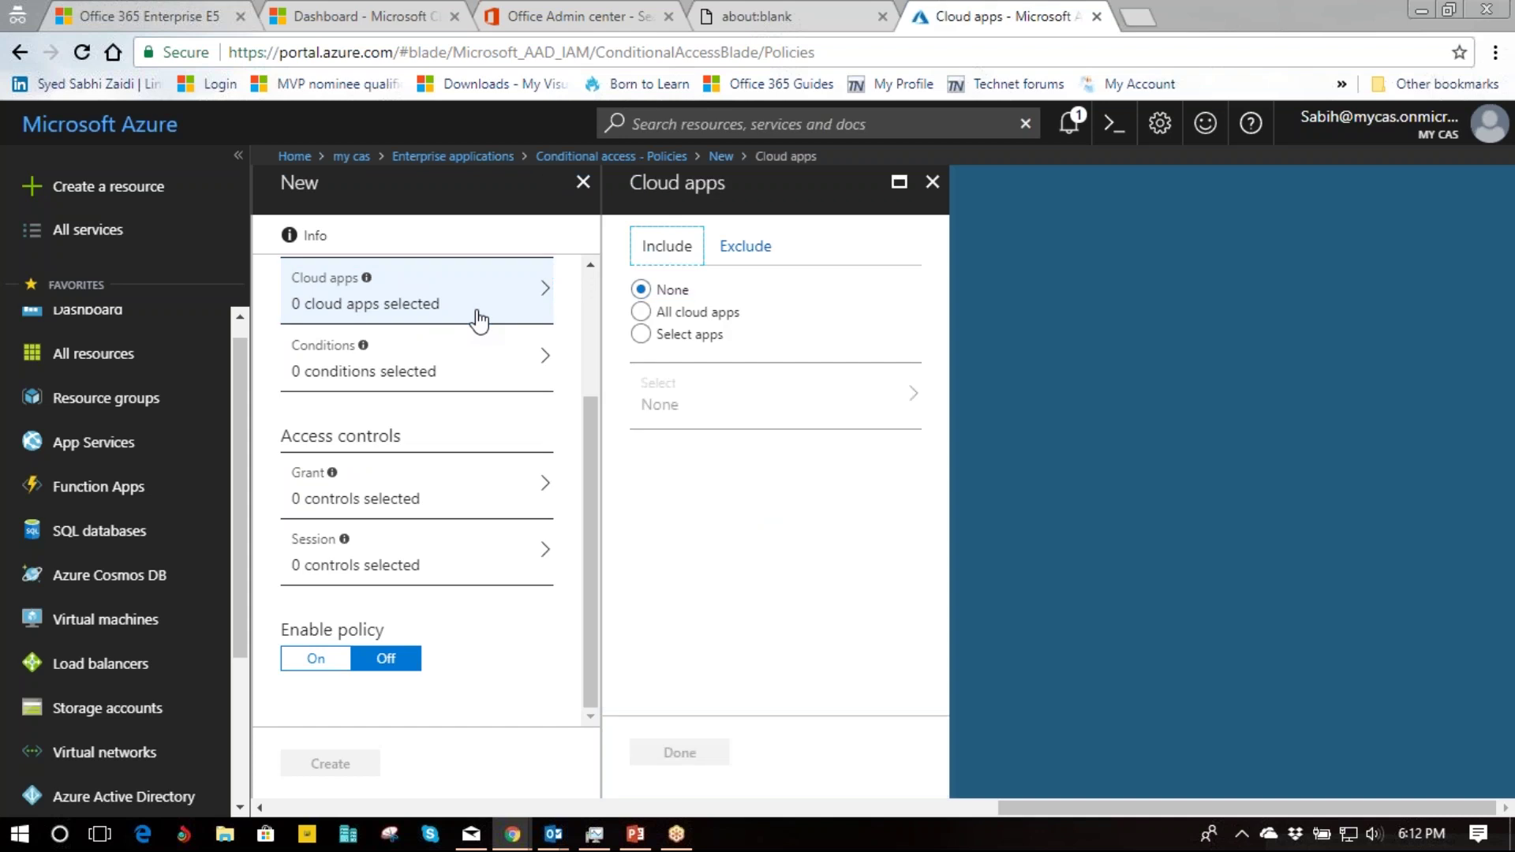
pyautogui.click(641, 334)
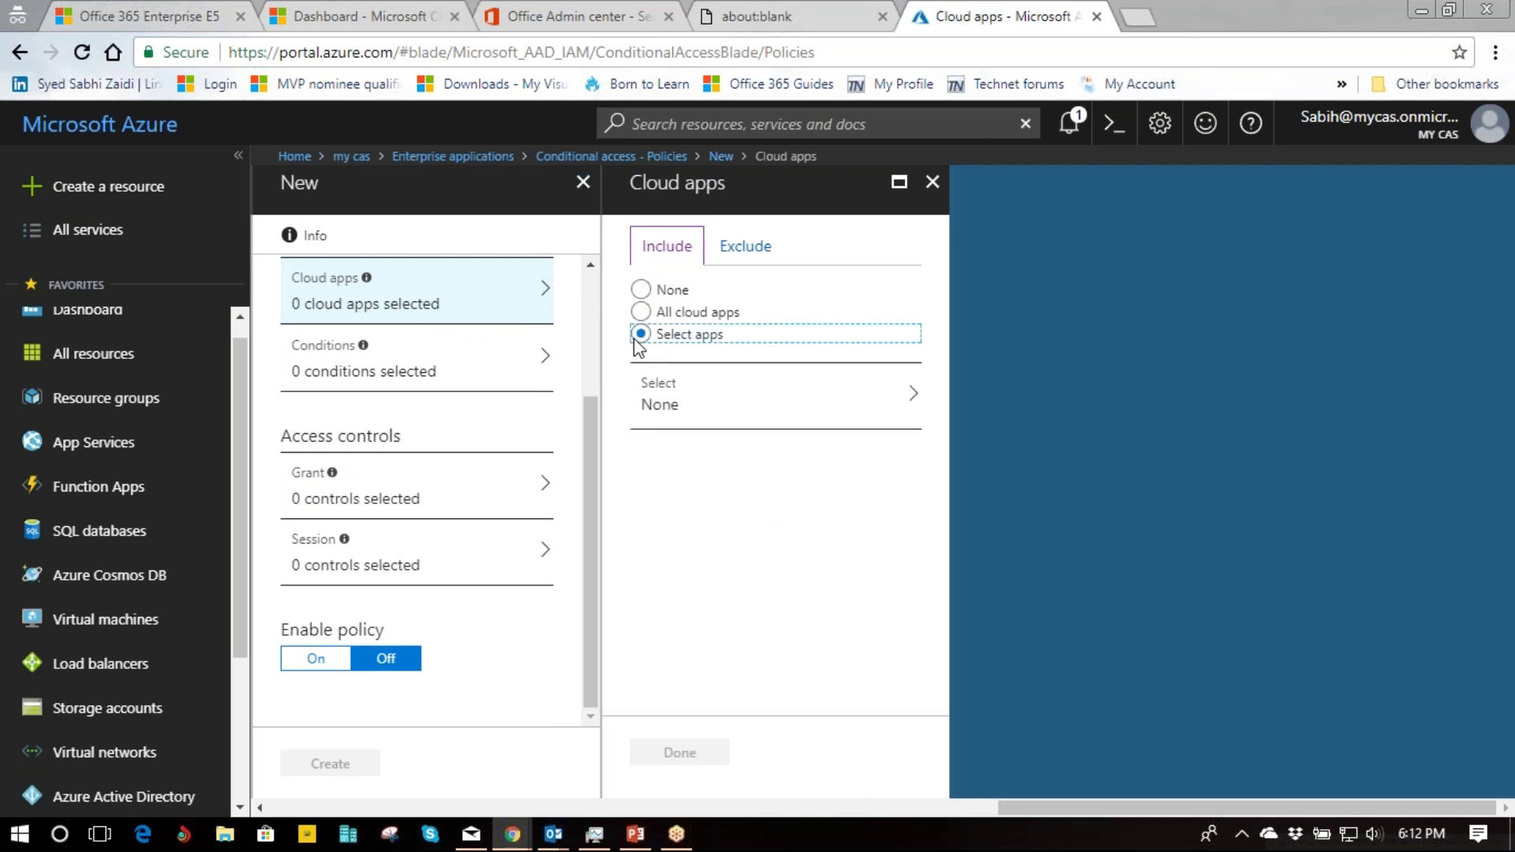
pyautogui.click(773, 412)
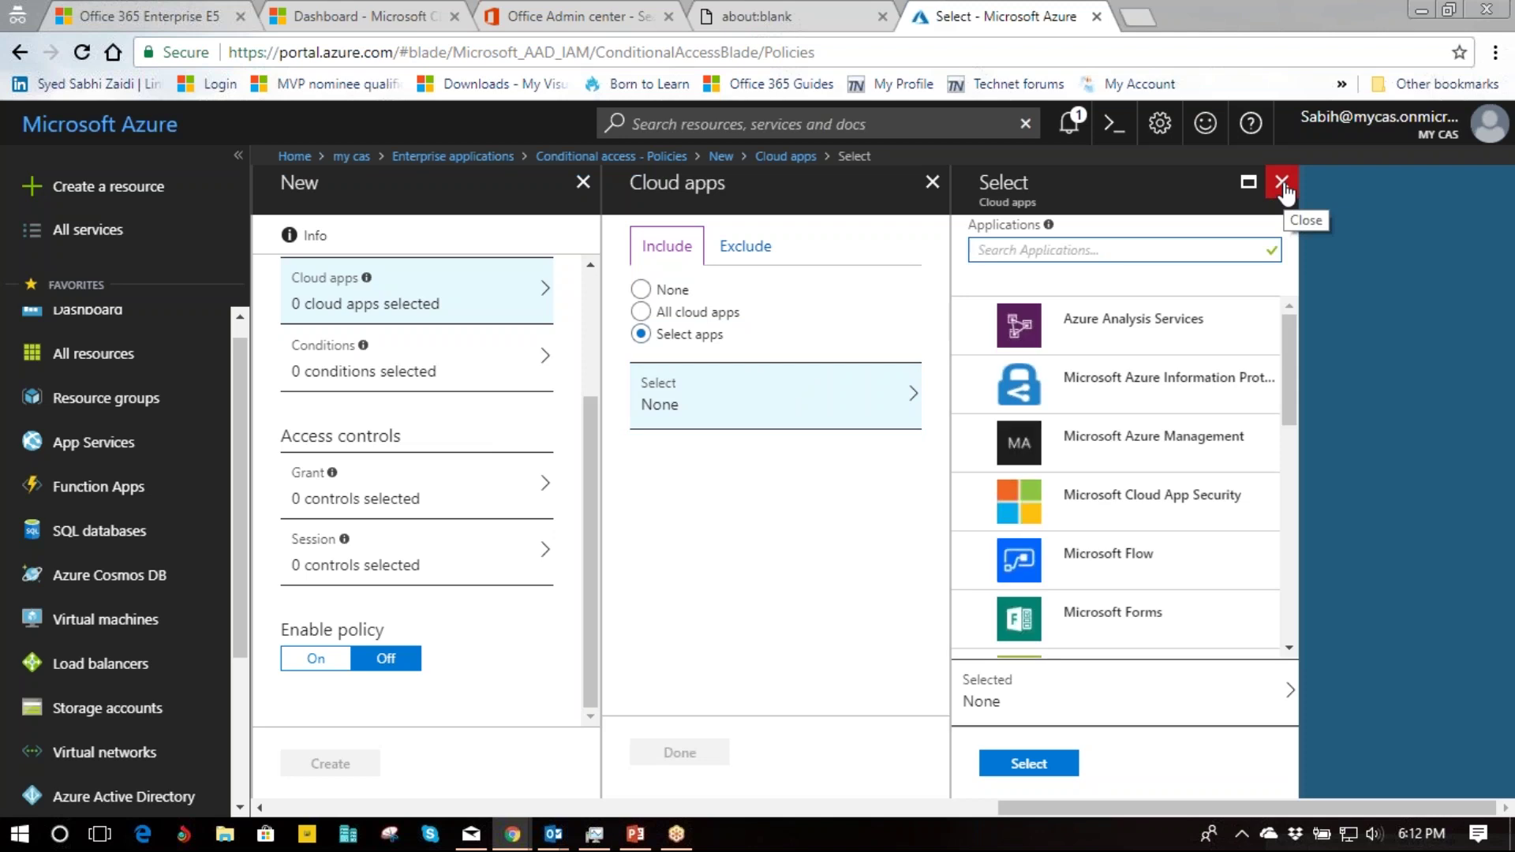
pyautogui.scroll(-3, 1192, 355)
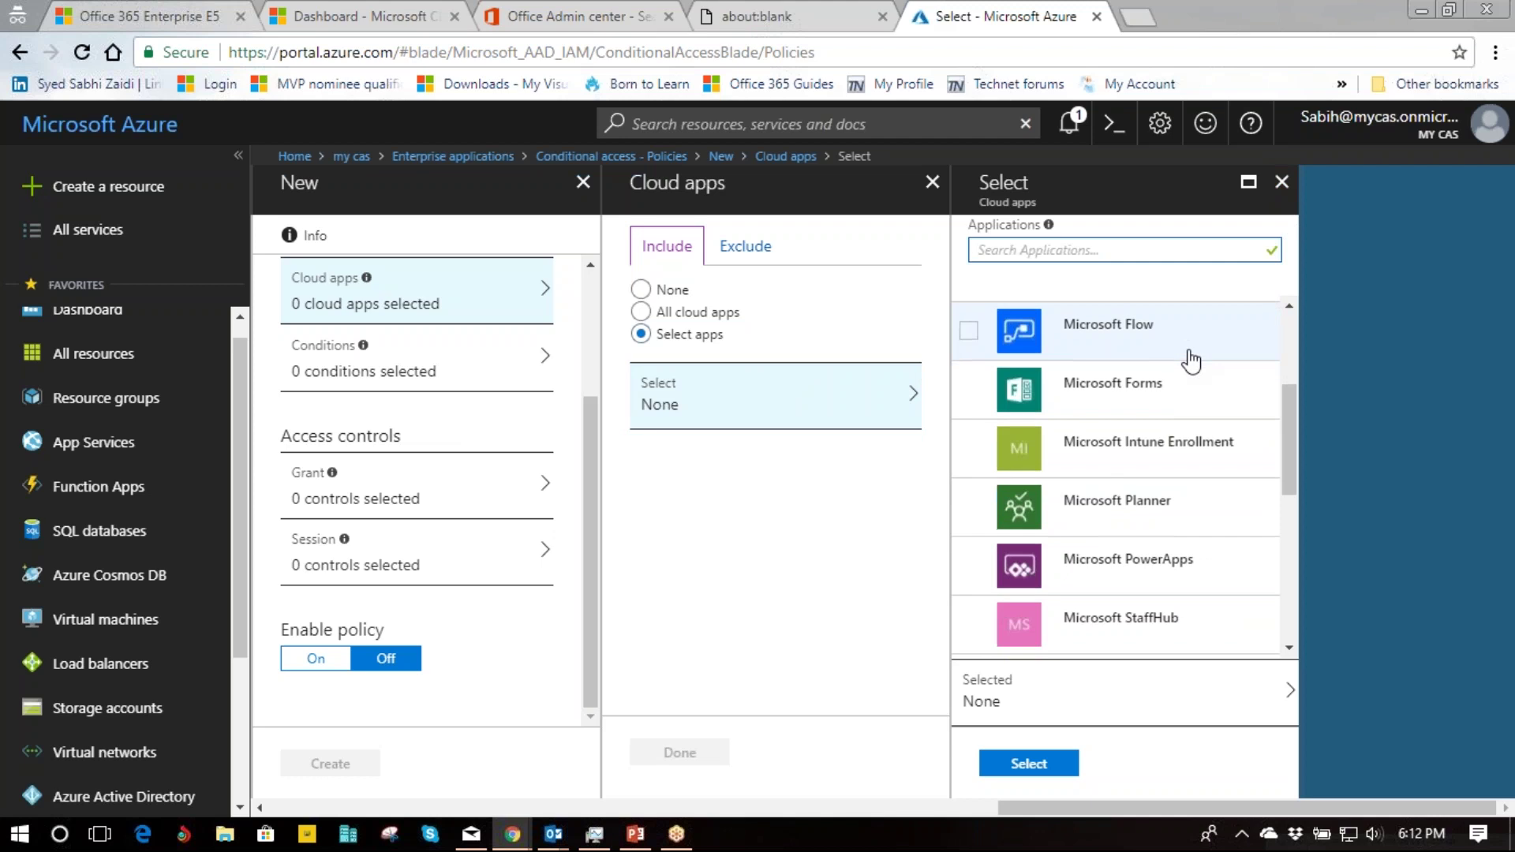
pyautogui.scroll(-5, 1192, 362)
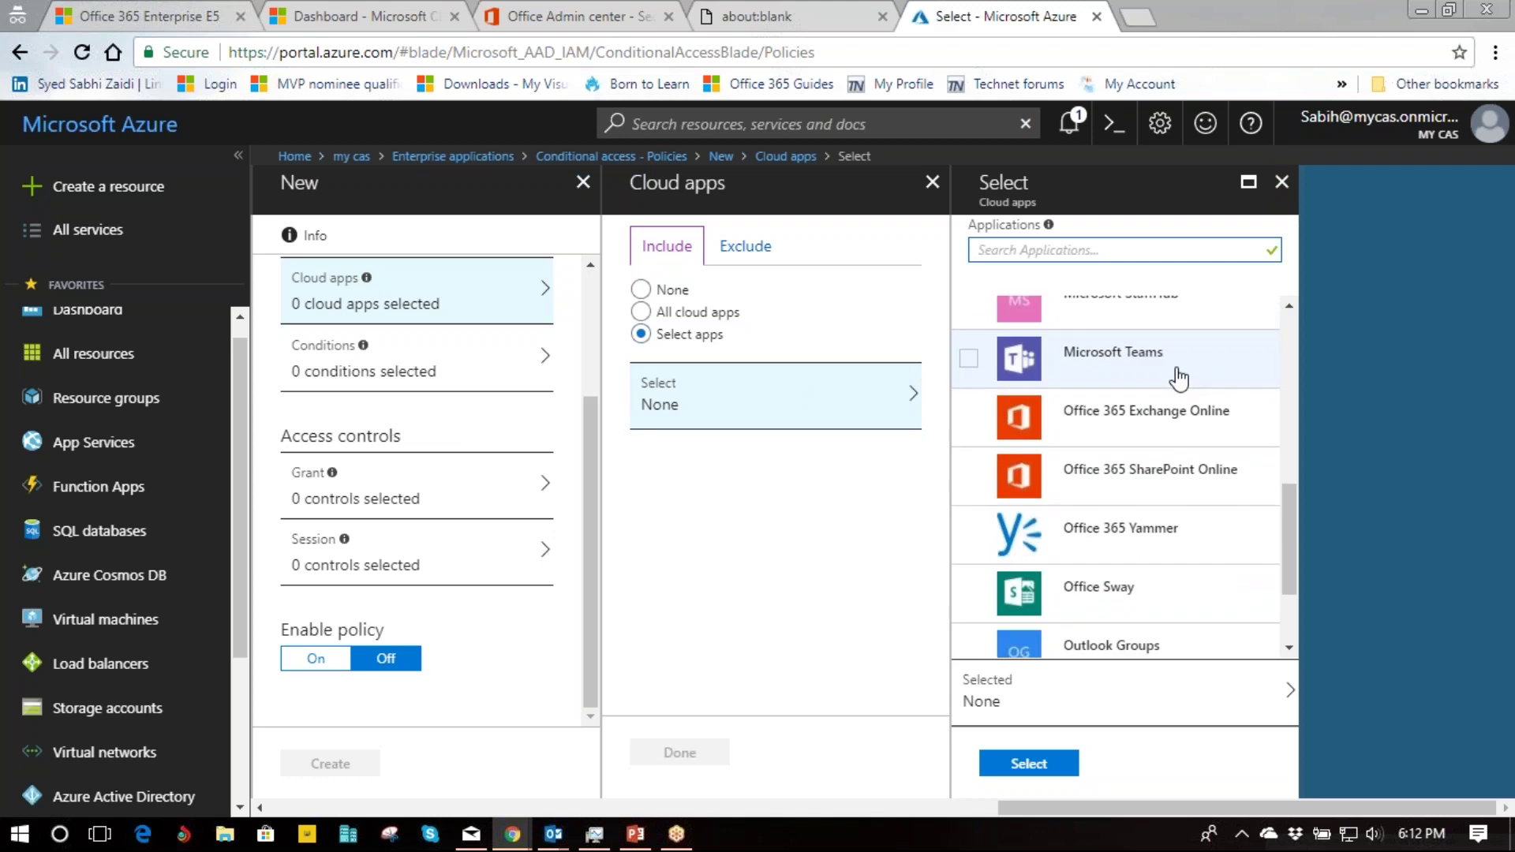
pyautogui.scroll(8, 1180, 379)
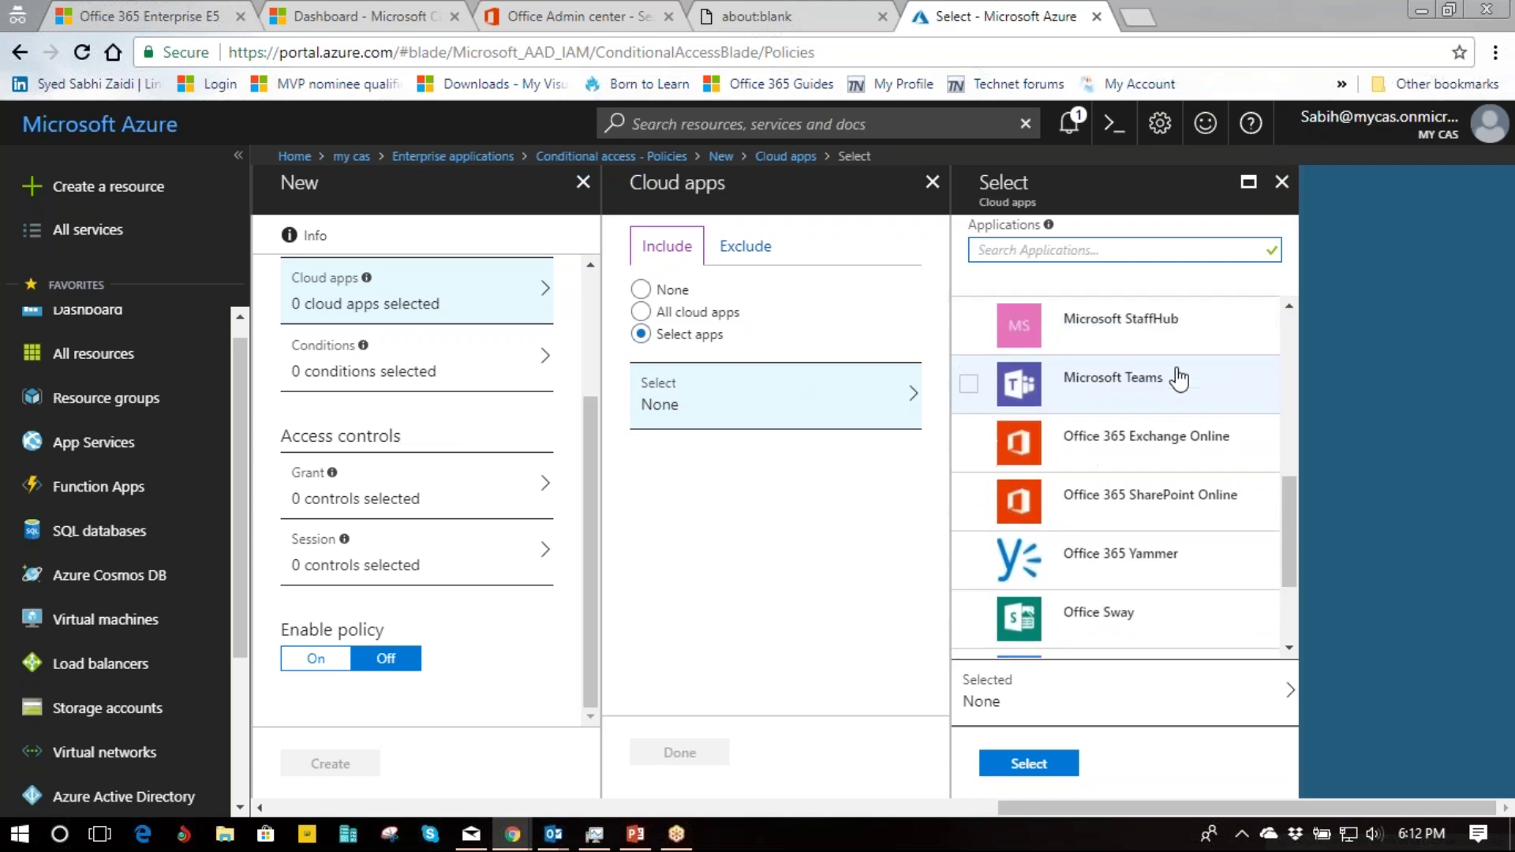
# Discard the unsaved cloud apps assignment, close the new policy without creating it, and switch to PowerPoint
pyautogui.click(1281, 183)
pyautogui.click(932, 183)
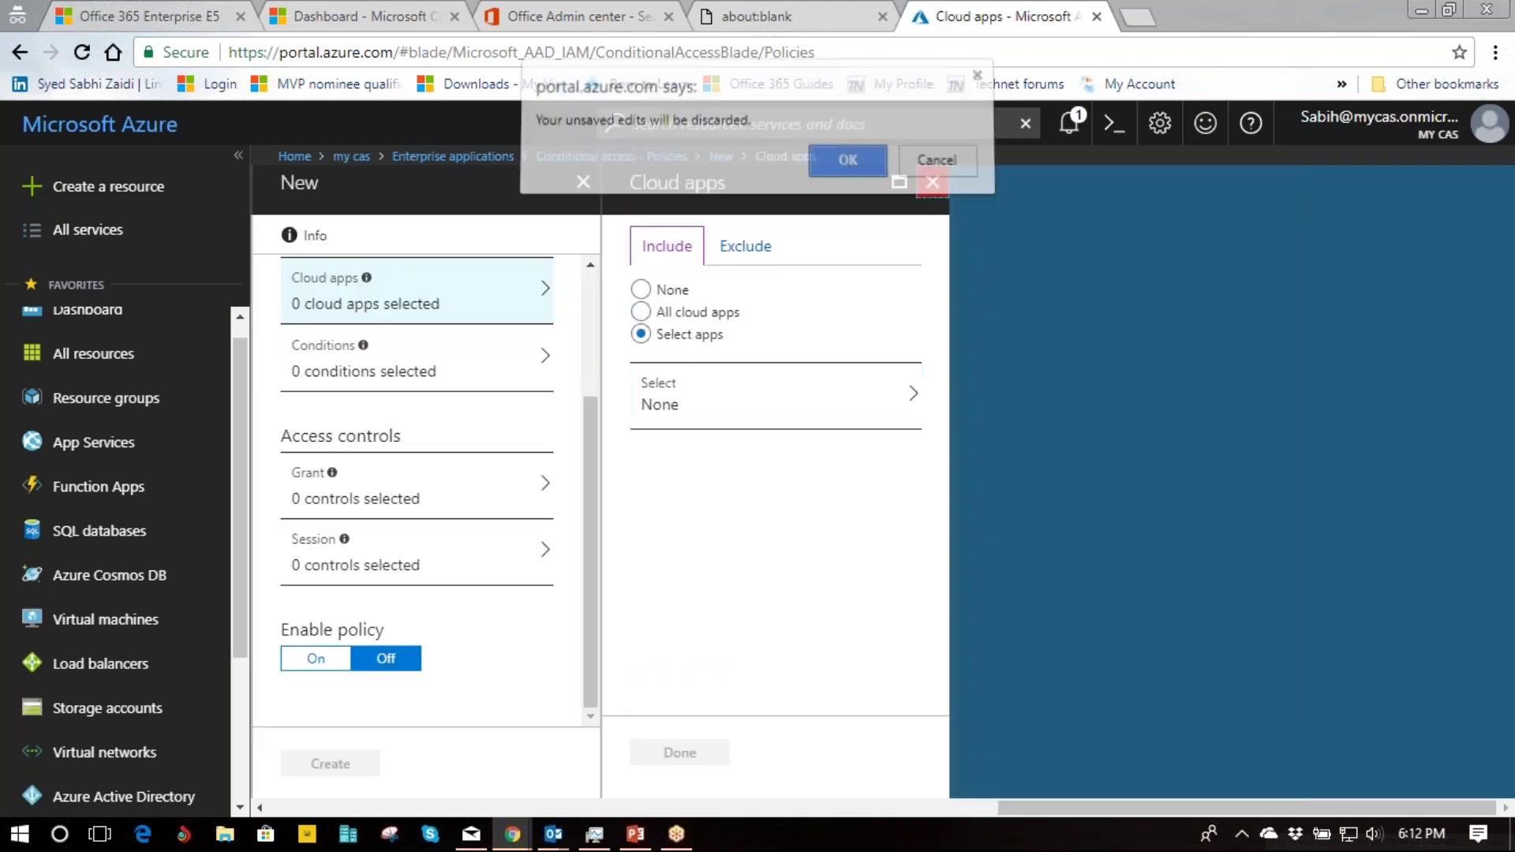
pyautogui.click(846, 166)
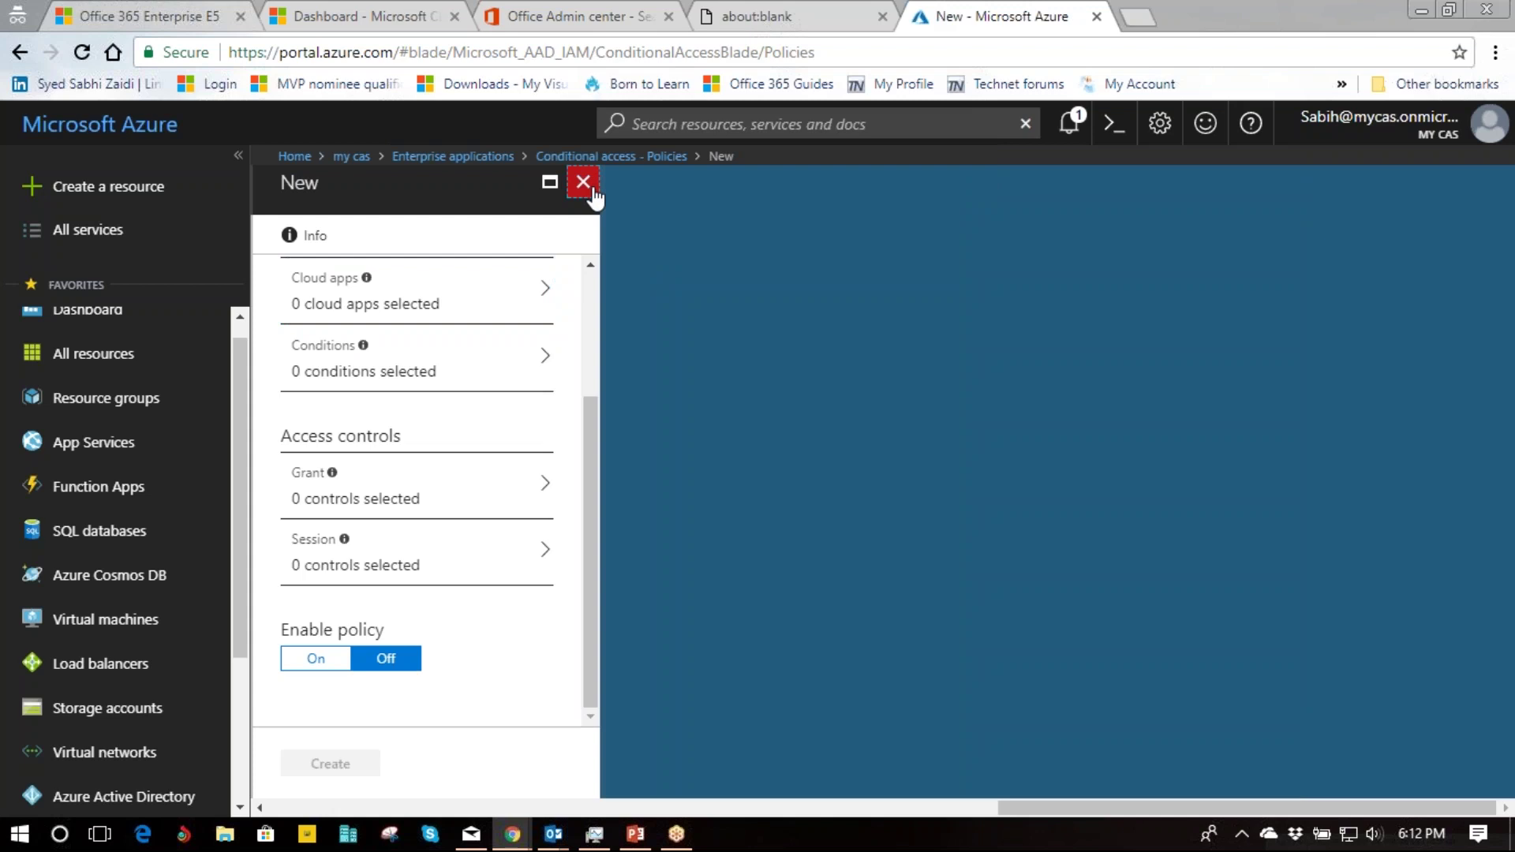
pyautogui.click(583, 184)
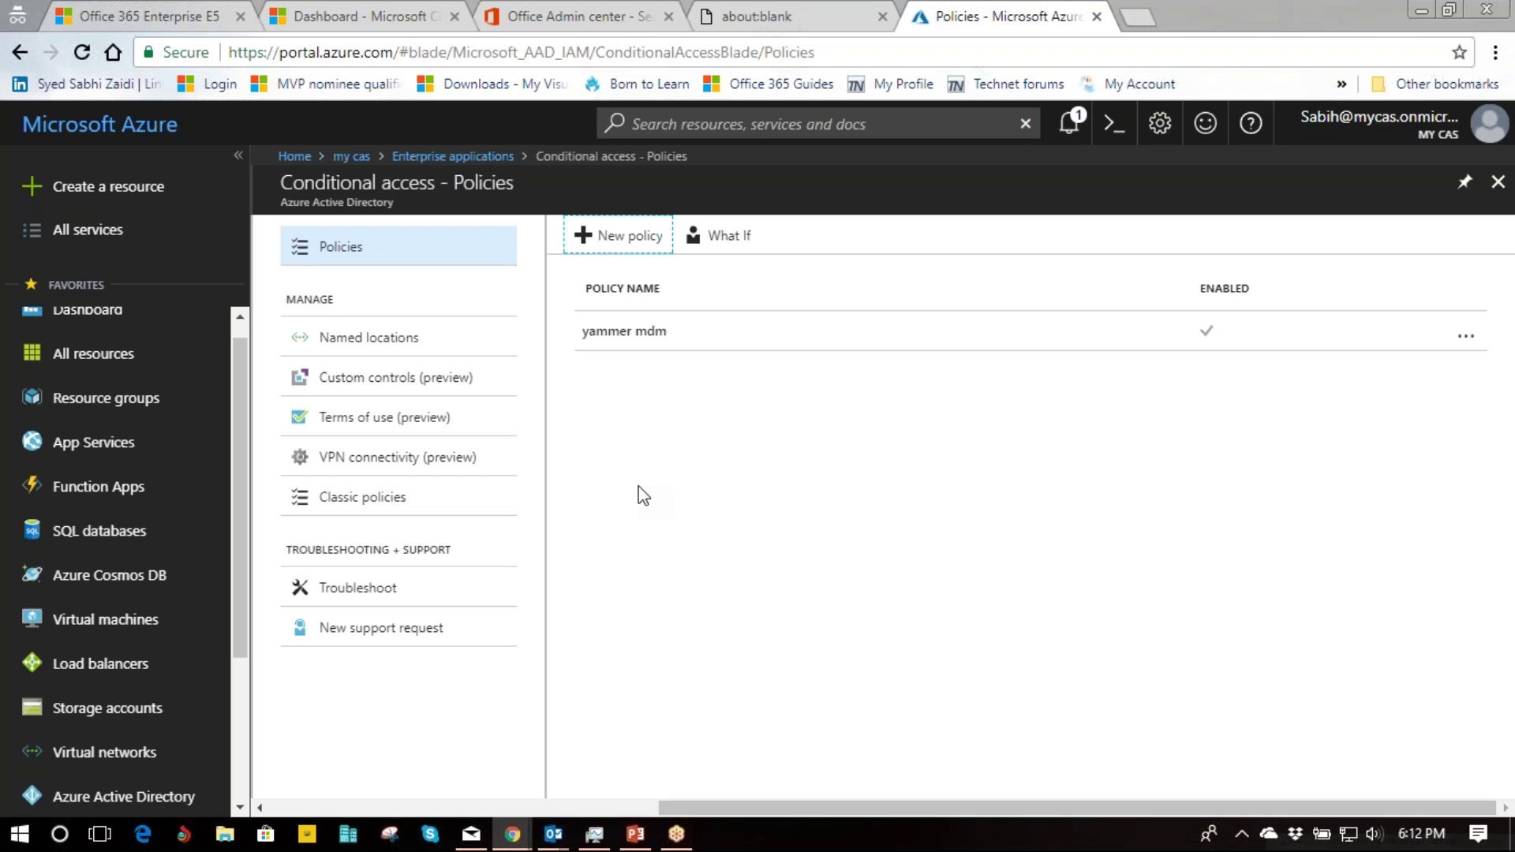
pyautogui.click(639, 844)
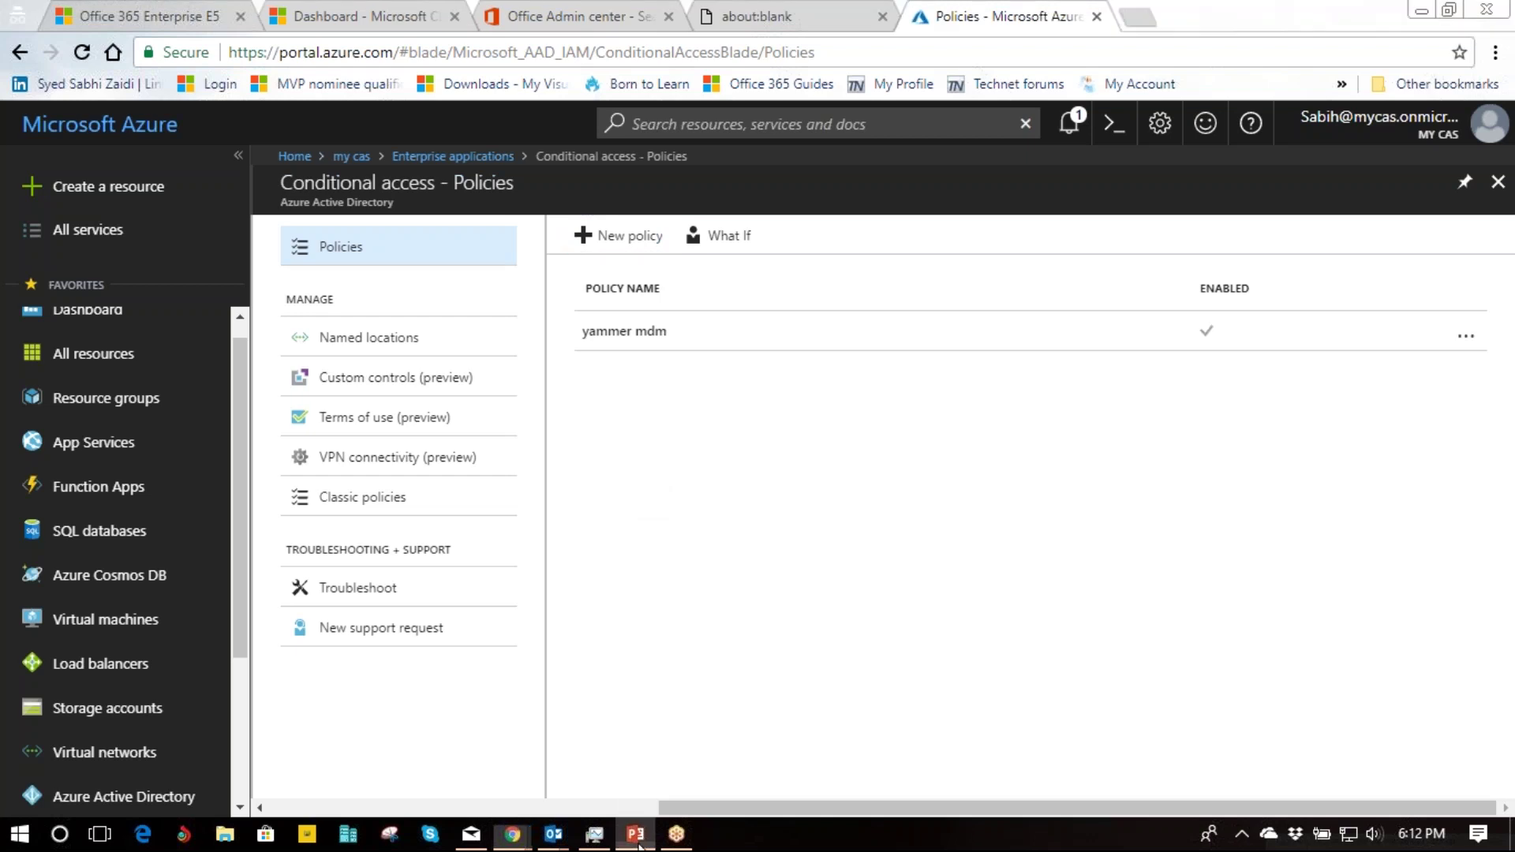